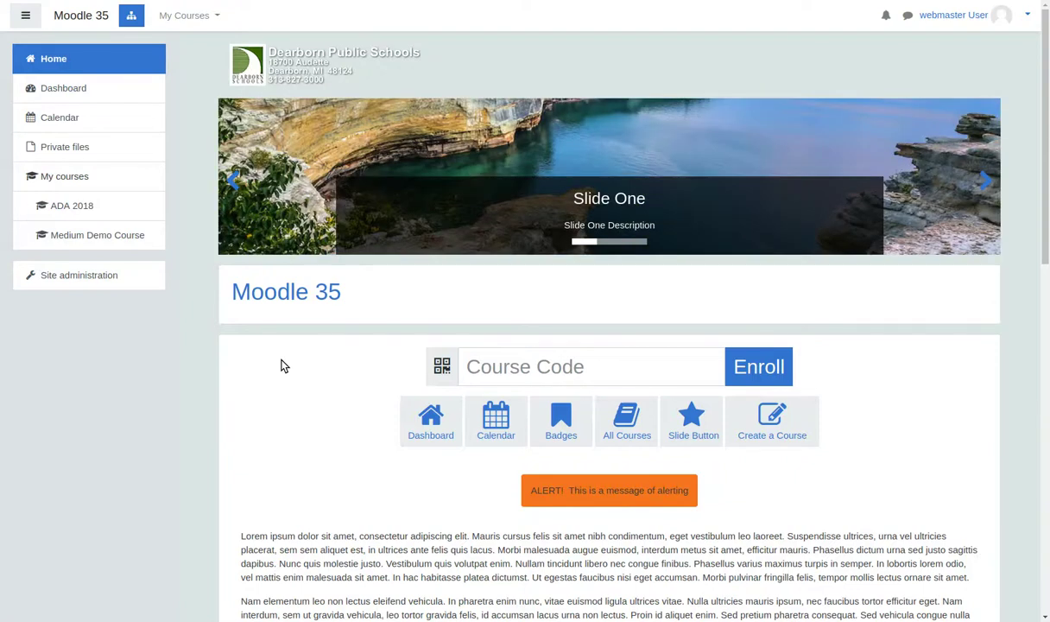
Step: Look over the site home page, and open the ADA 2018 course to skim its sections
{"action": "scroll", "coordinate": [286, 372], "scroll_direction": "down", "scroll_amount": 2}
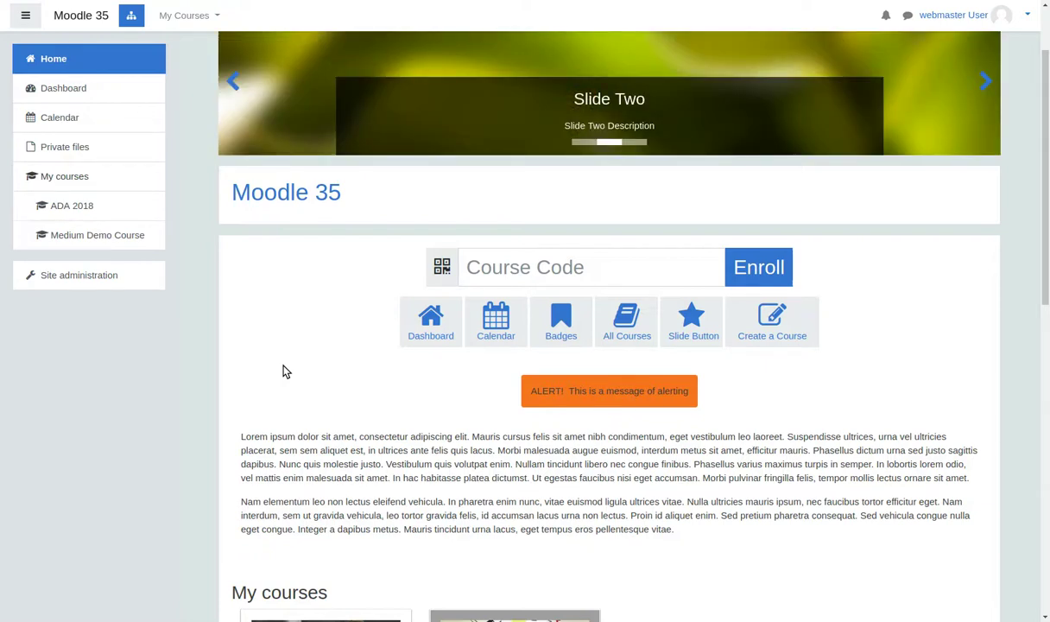
{"action": "scroll", "coordinate": [297, 373], "scroll_direction": "up", "scroll_amount": 2}
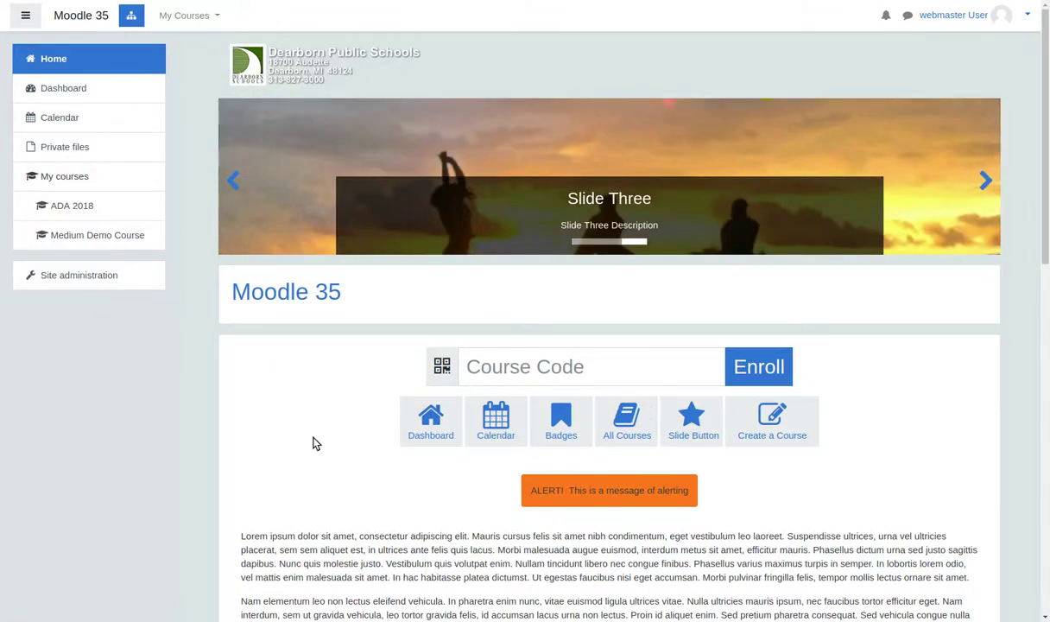
{"action": "left_click", "coordinate": [101, 208]}
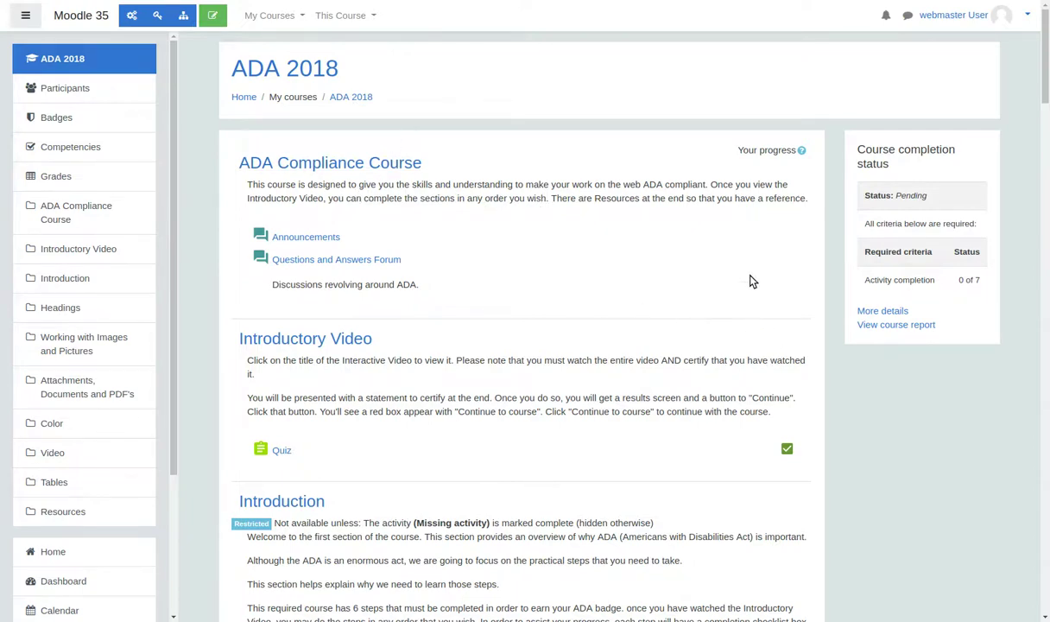
{"action": "scroll", "coordinate": [710, 403], "scroll_direction": "down", "scroll_amount": 2}
{"action": "scroll", "coordinate": [710, 404], "scroll_direction": "down", "scroll_amount": 6}
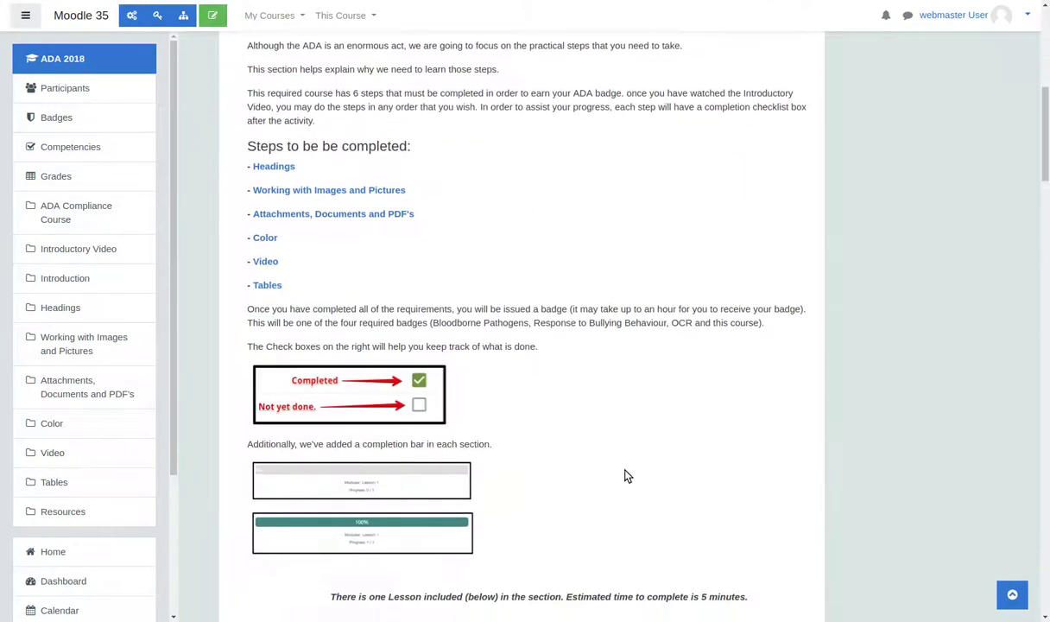
{"action": "left_click", "coordinate": [1015, 598]}
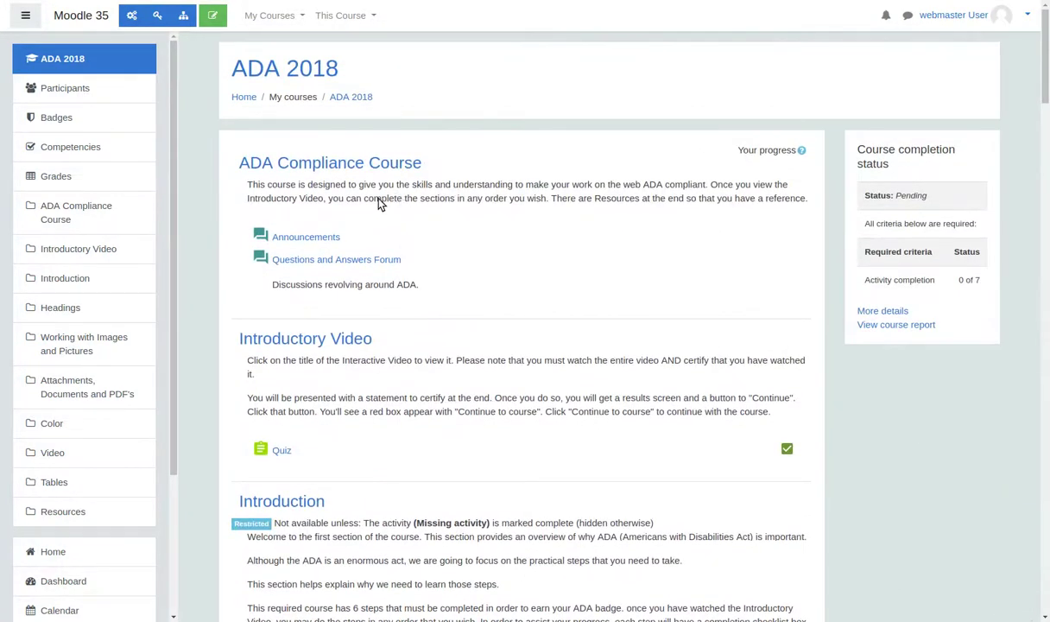
Step: Inspect the Course Management Panel's links, and switch course editing on and back off to view the edit controls around the Headings section
{"action": "left_click", "coordinate": [129, 19]}
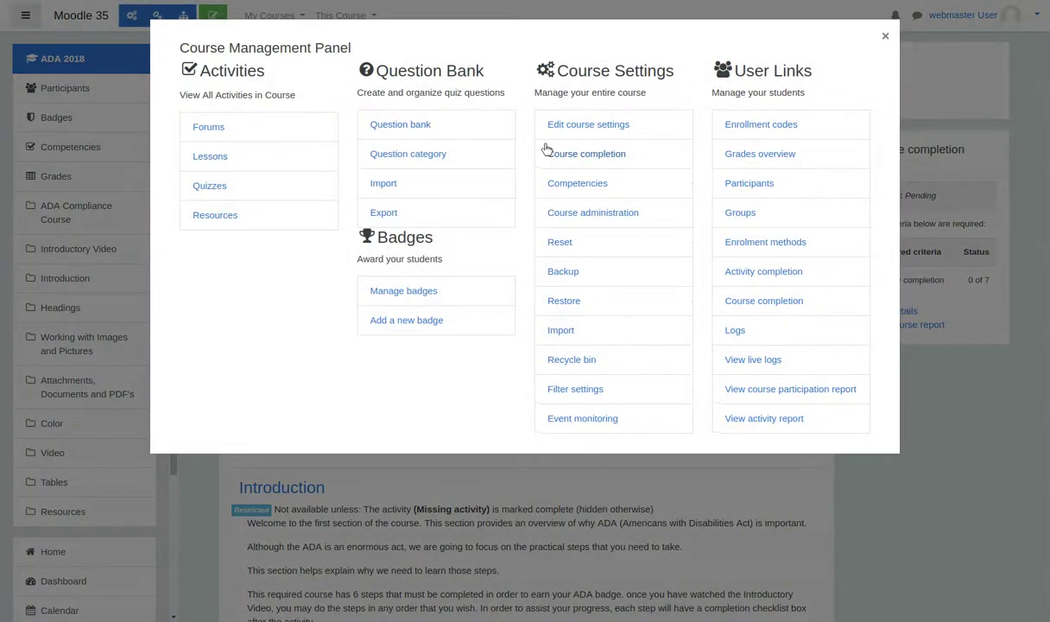
{"action": "left_click", "coordinate": [885, 37]}
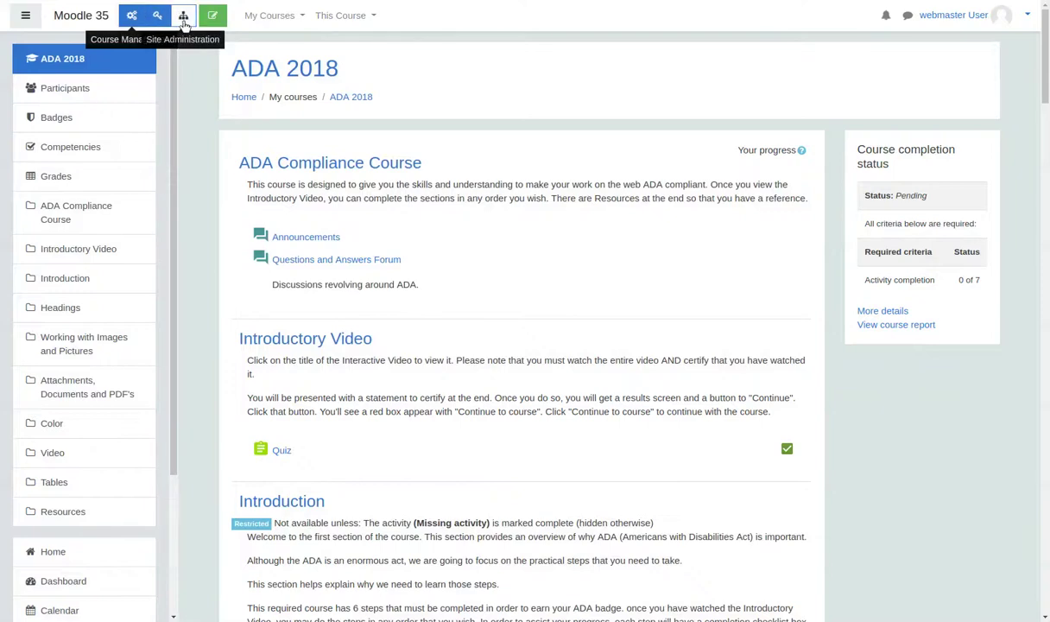
{"action": "scroll", "coordinate": [404, 242], "scroll_direction": "down", "scroll_amount": 4}
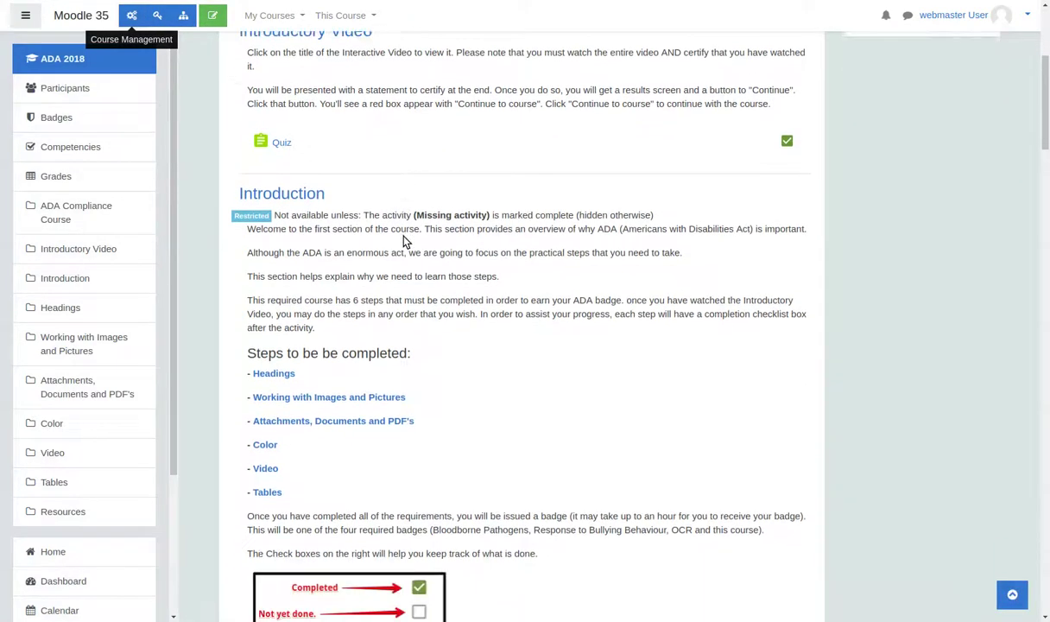
{"action": "scroll", "coordinate": [405, 242], "scroll_direction": "down", "scroll_amount": 8}
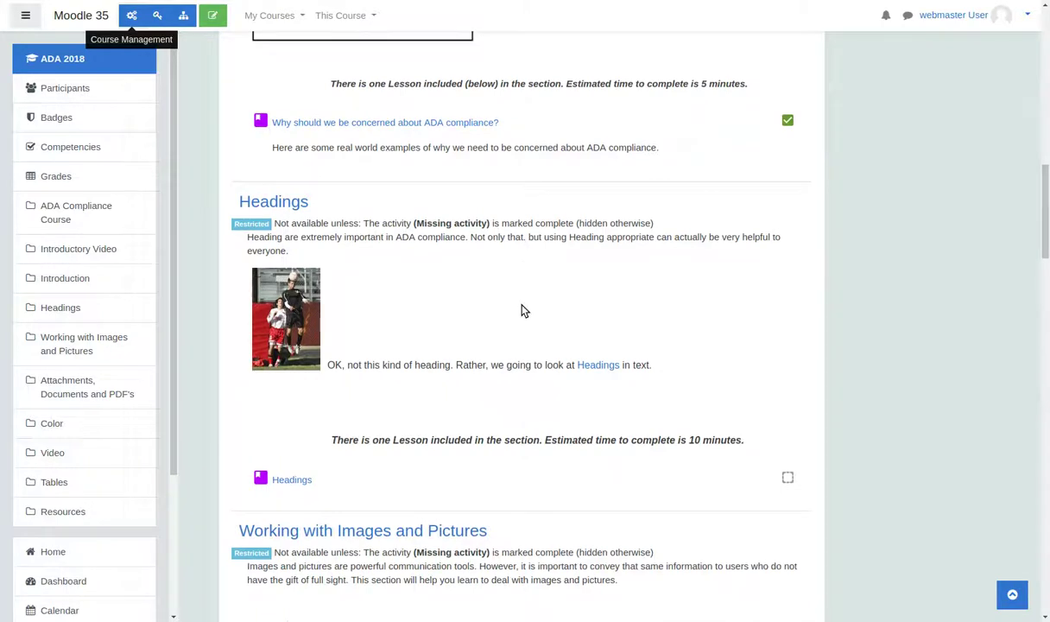
{"action": "scroll", "coordinate": [524, 308], "scroll_direction": "down", "scroll_amount": 1}
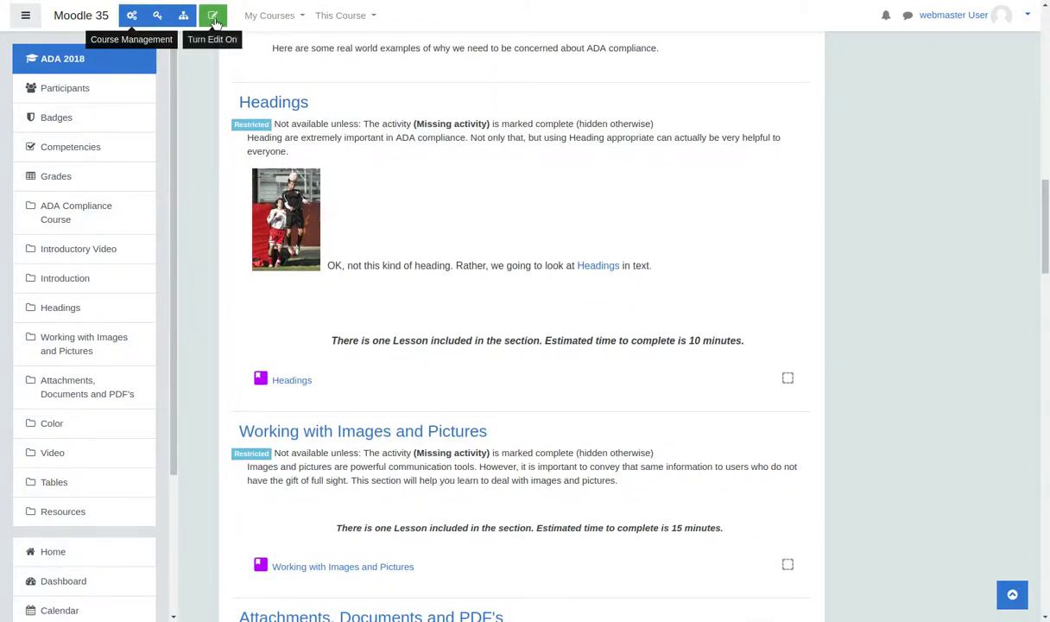
{"action": "left_click", "coordinate": [213, 16]}
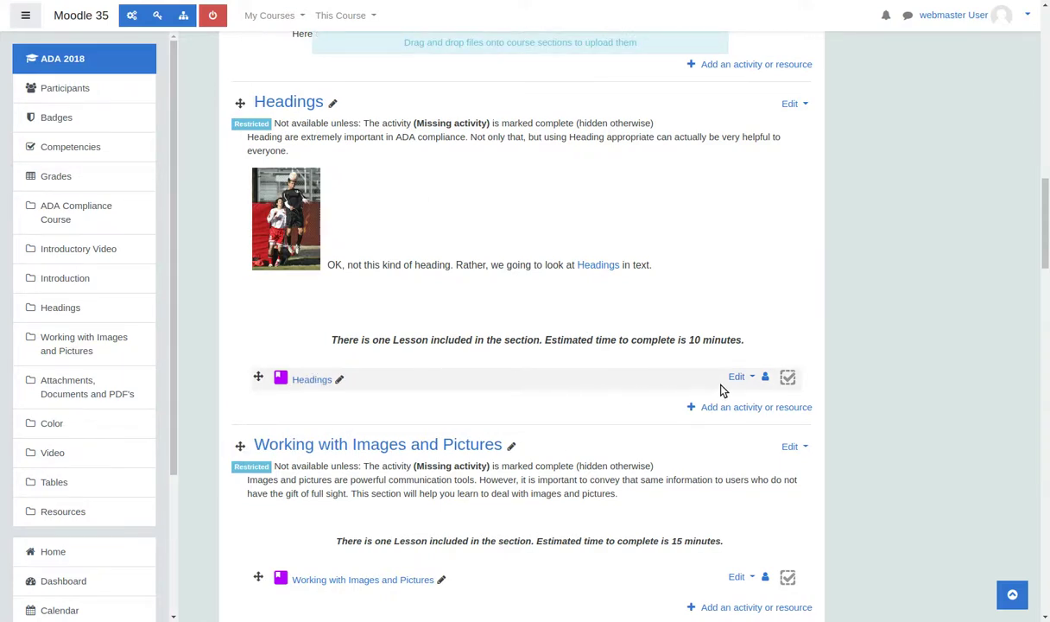
{"action": "left_click", "coordinate": [212, 17]}
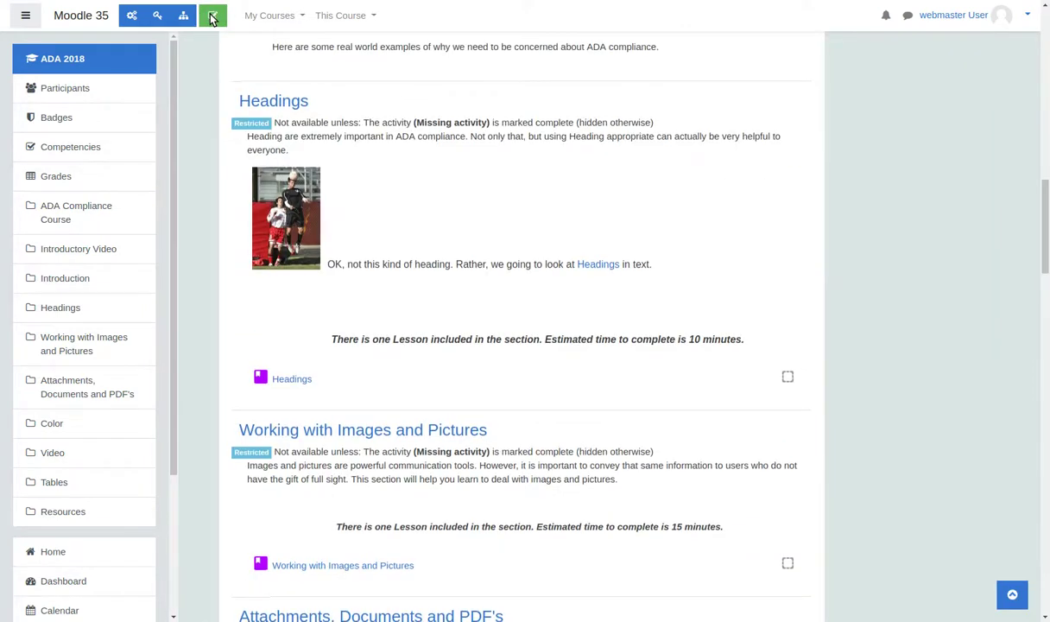
Step: View the list of enrolled courses and this course's list of sections, and jump to the Headings section
{"action": "left_click", "coordinate": [271, 16]}
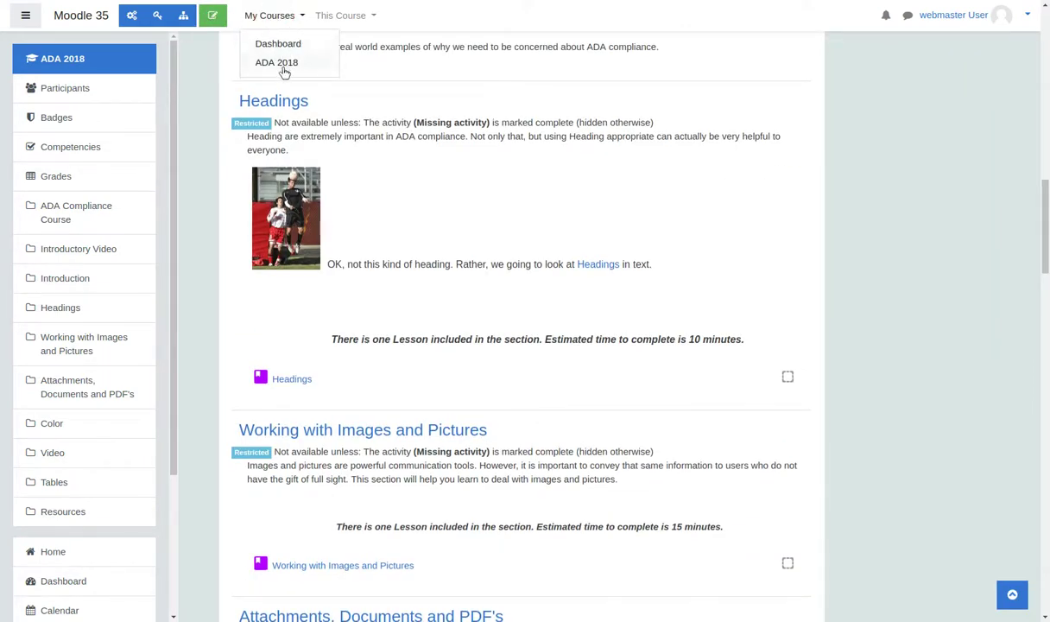
{"action": "left_click", "coordinate": [363, 21]}
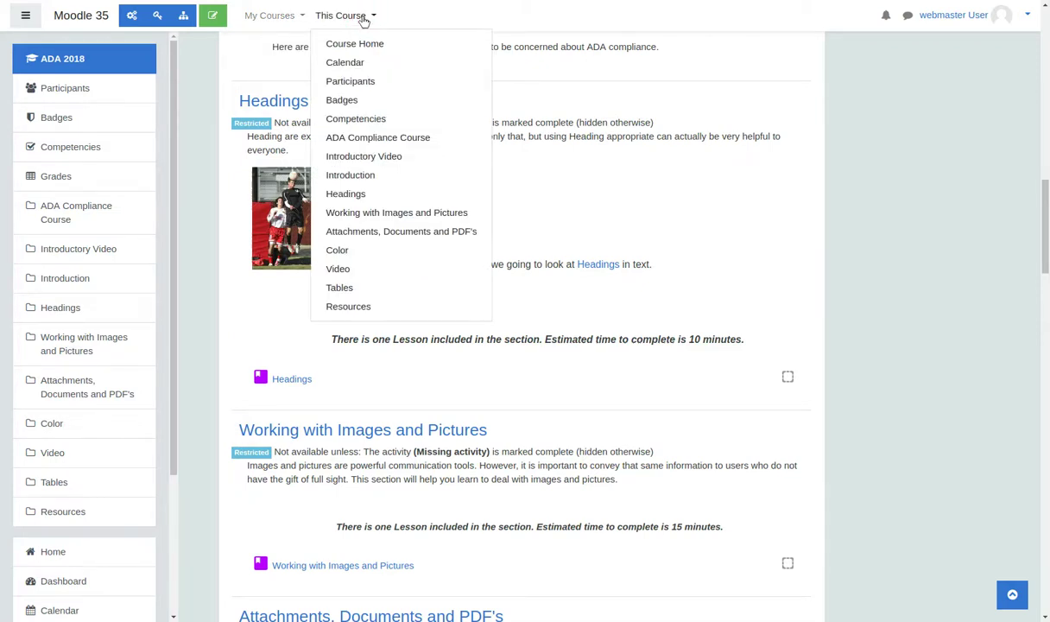
{"action": "left_click", "coordinate": [343, 194]}
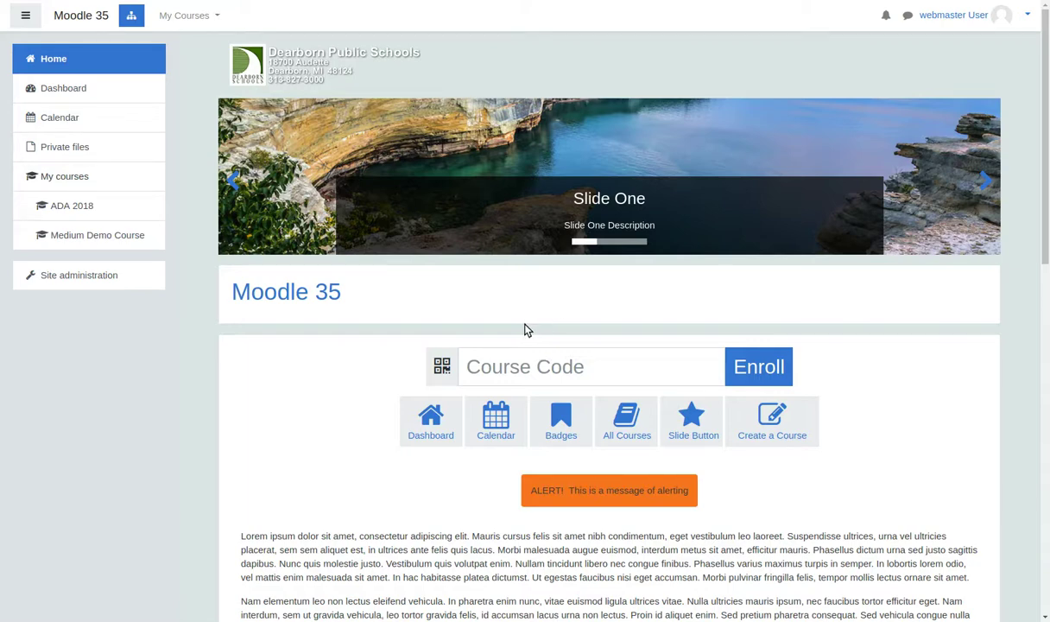
Step: Open the Medium Demo Course from the course tiles on the site home page
{"action": "scroll", "coordinate": [368, 305], "scroll_direction": "down", "scroll_amount": 2}
{"action": "scroll", "coordinate": [367, 305], "scroll_direction": "down", "scroll_amount": 5}
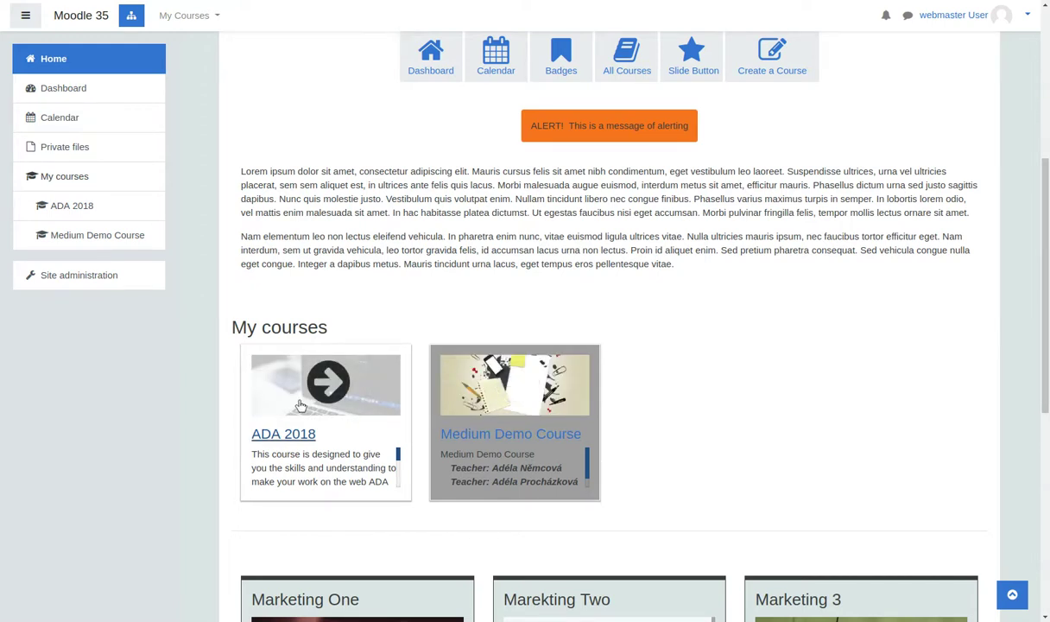
{"action": "left_click", "coordinate": [455, 403]}
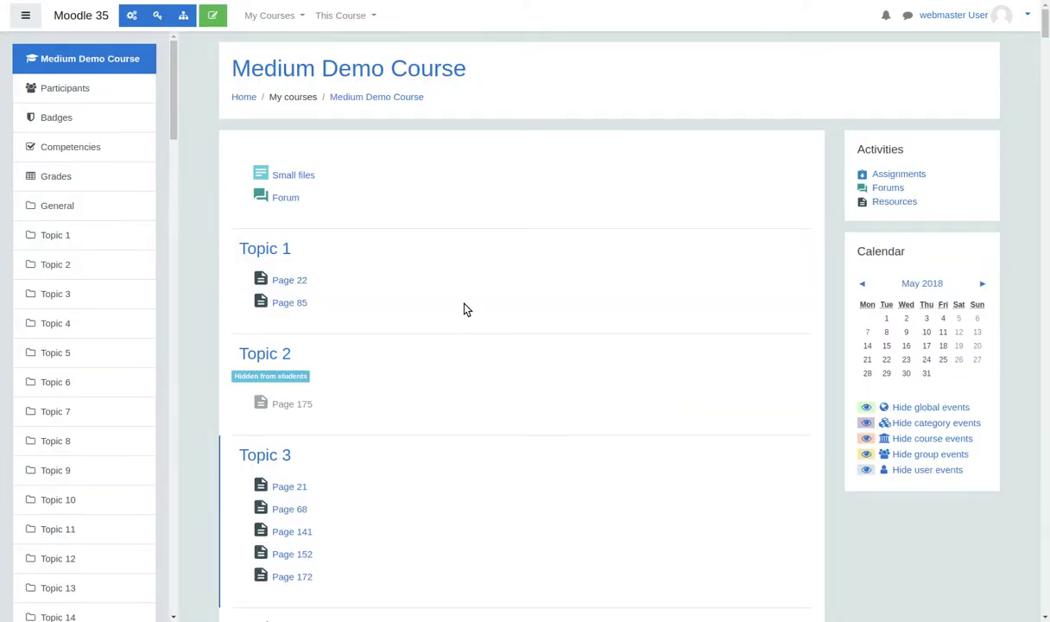
Step: Open the Fordson theme's content area settings and find the layout options
{"action": "left_click", "coordinate": [183, 17]}
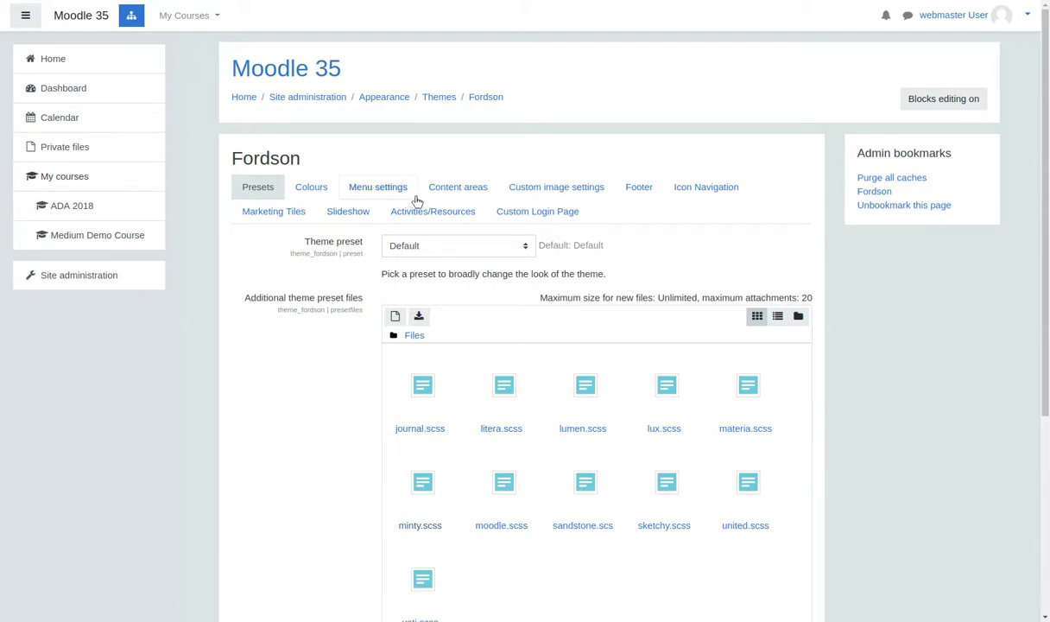
{"action": "left_click", "coordinate": [457, 190]}
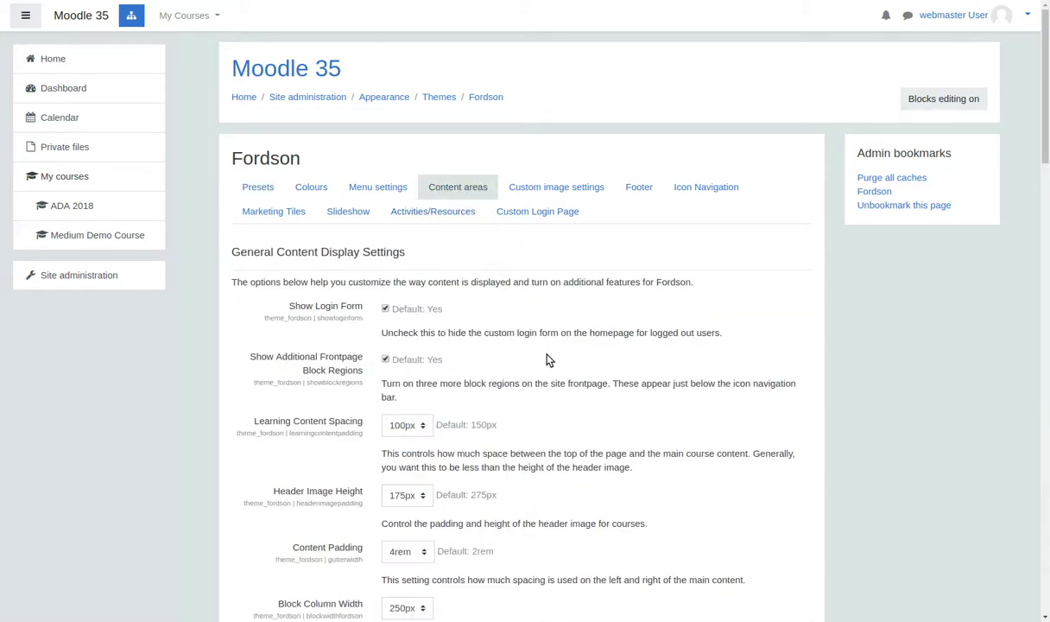
{"action": "scroll", "coordinate": [604, 380], "scroll_direction": "down", "scroll_amount": 2}
{"action": "scroll", "coordinate": [675, 408], "scroll_direction": "down", "scroll_amount": 5}
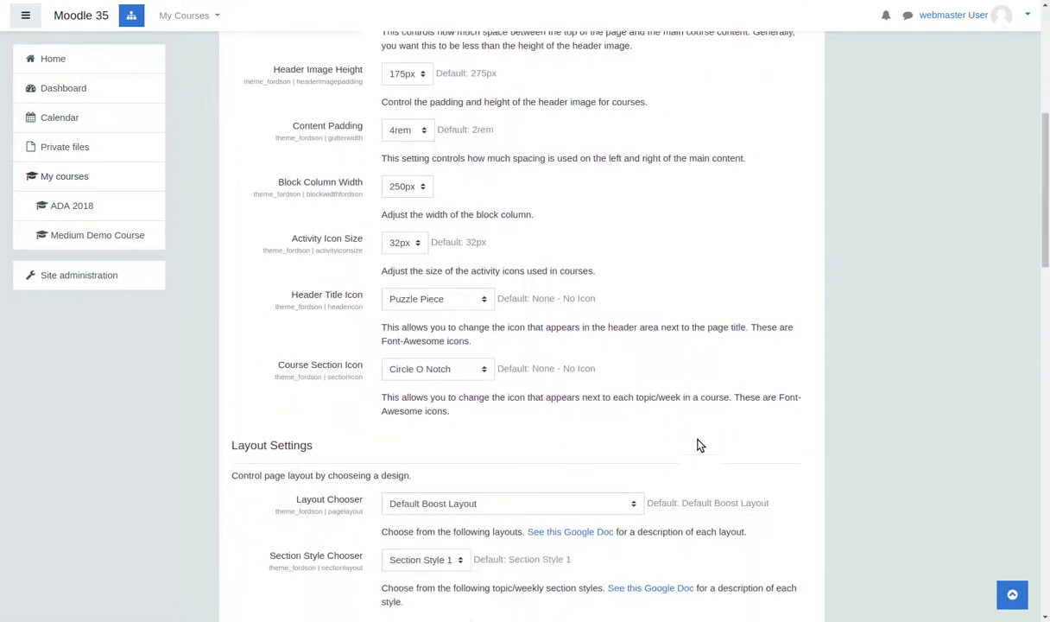
{"action": "scroll", "coordinate": [696, 440], "scroll_direction": "down", "scroll_amount": 2}
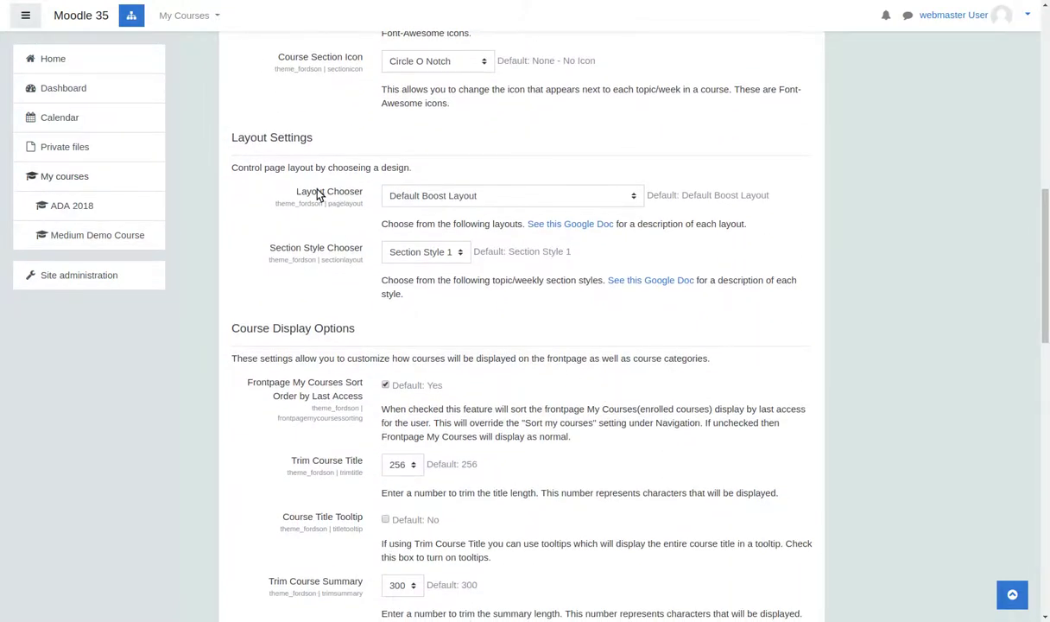
Step: Set the theme's page layout to Full-Width / Top Header Image and save the changes
{"action": "left_click", "coordinate": [488, 198]}
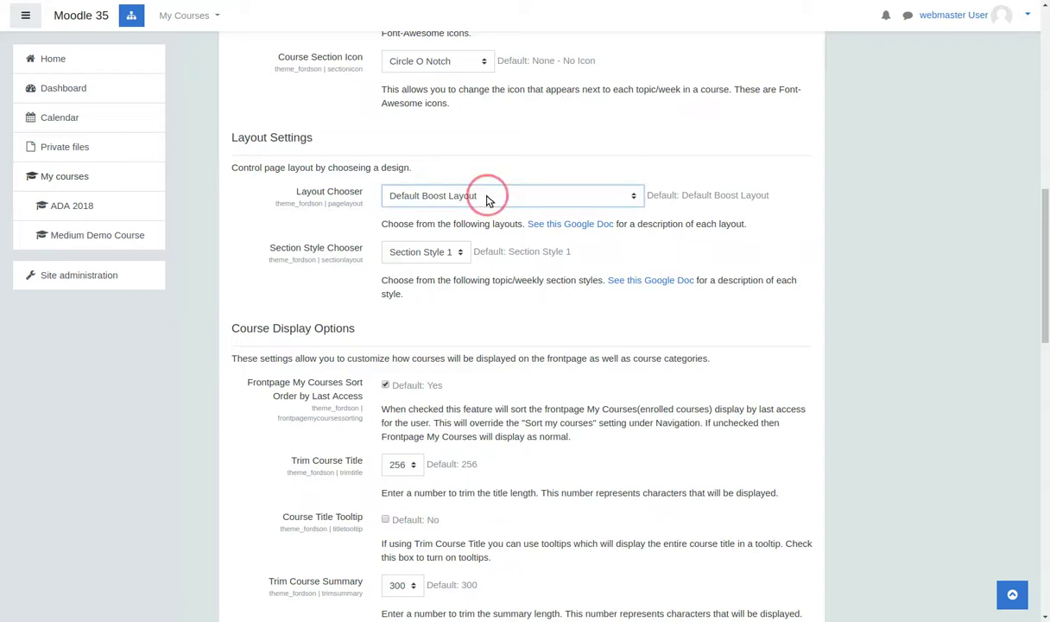
{"action": "left_click", "coordinate": [487, 199]}
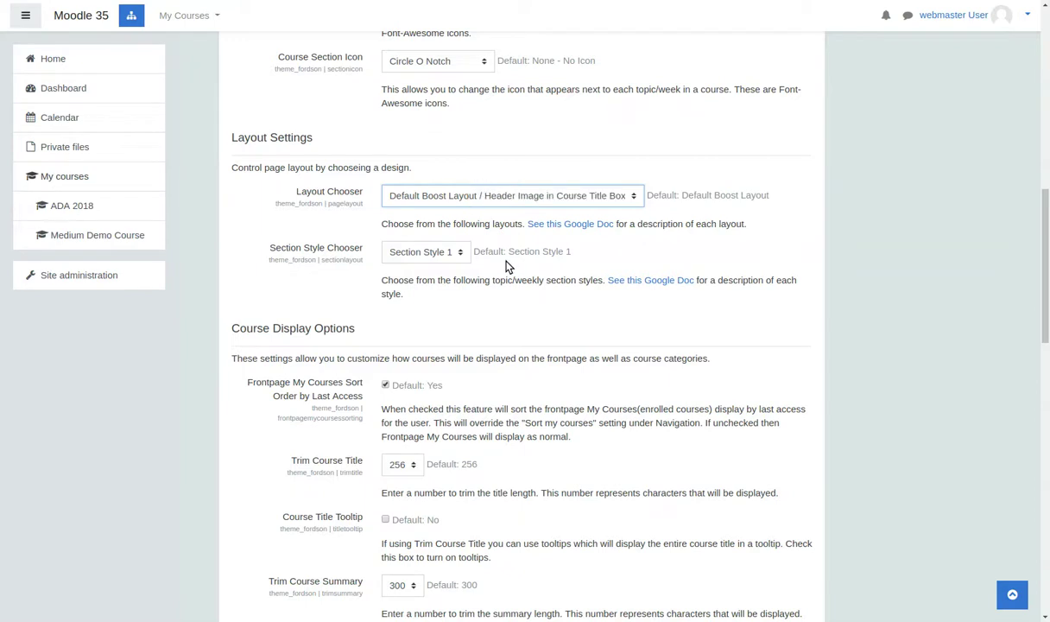
{"action": "left_click", "coordinate": [629, 201]}
{"action": "left_click", "coordinate": [630, 201]}
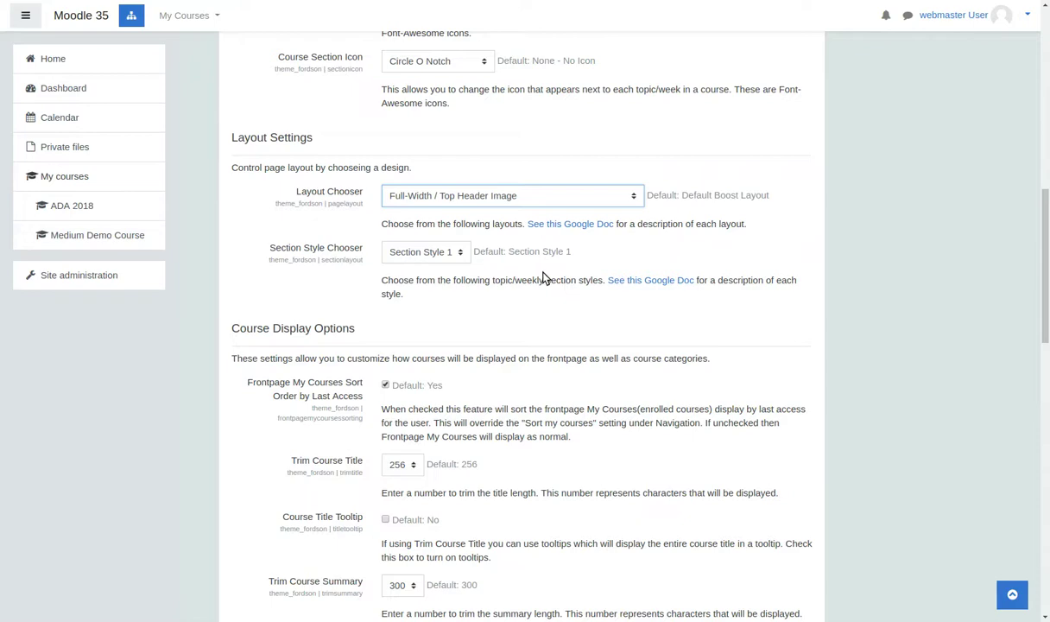
{"action": "left_click", "coordinate": [1043, 273]}
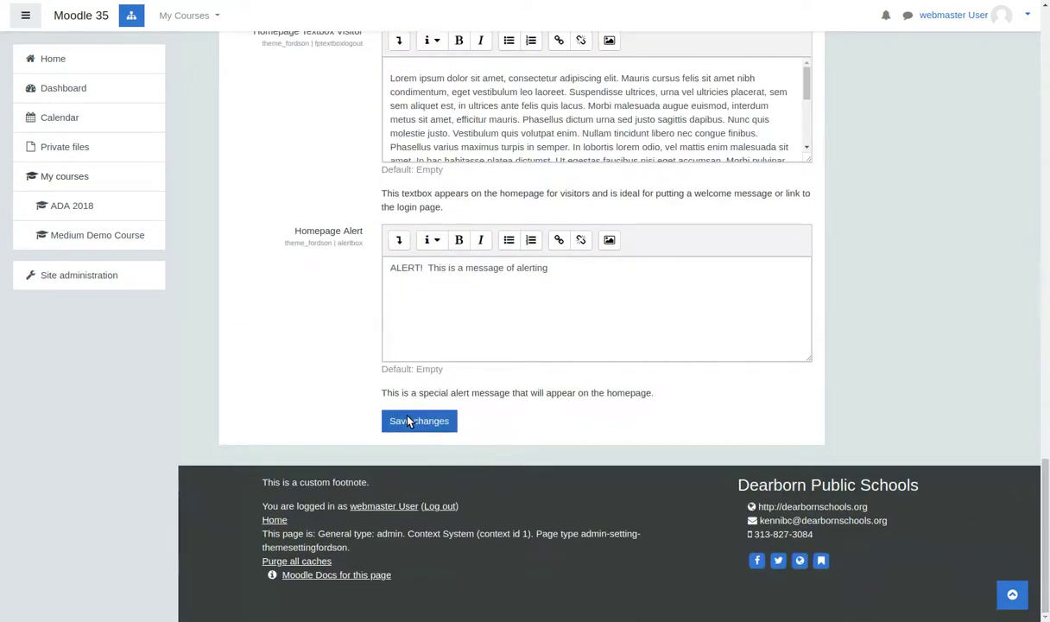
{"action": "left_click", "coordinate": [410, 420]}
{"action": "left_click", "coordinate": [410, 422]}
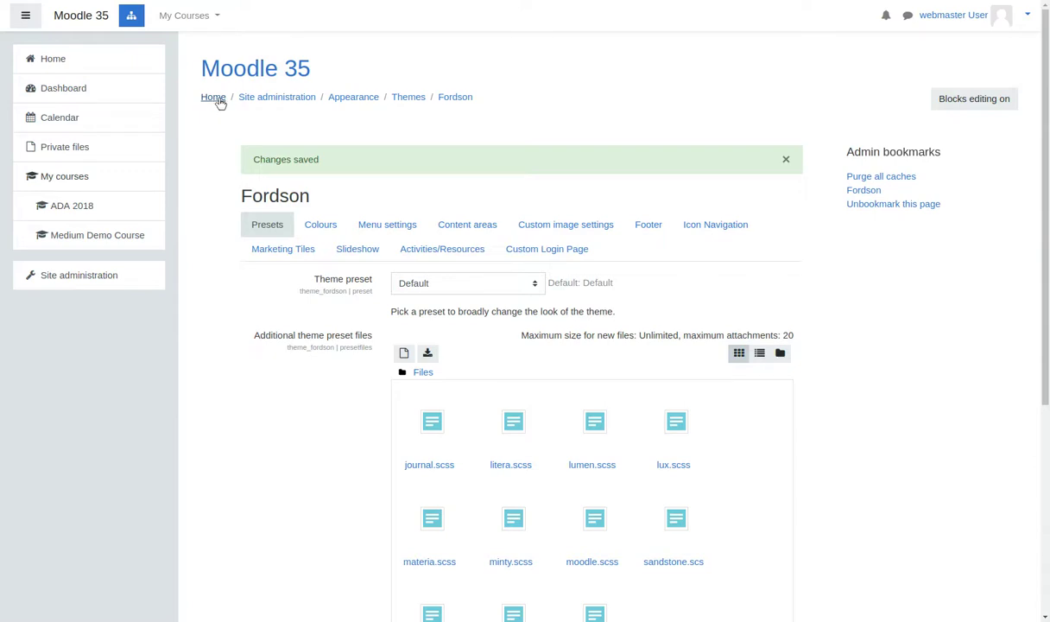
Step: View the full-width layout on the site home page and in the ADA 2018 course
{"action": "left_click", "coordinate": [215, 99]}
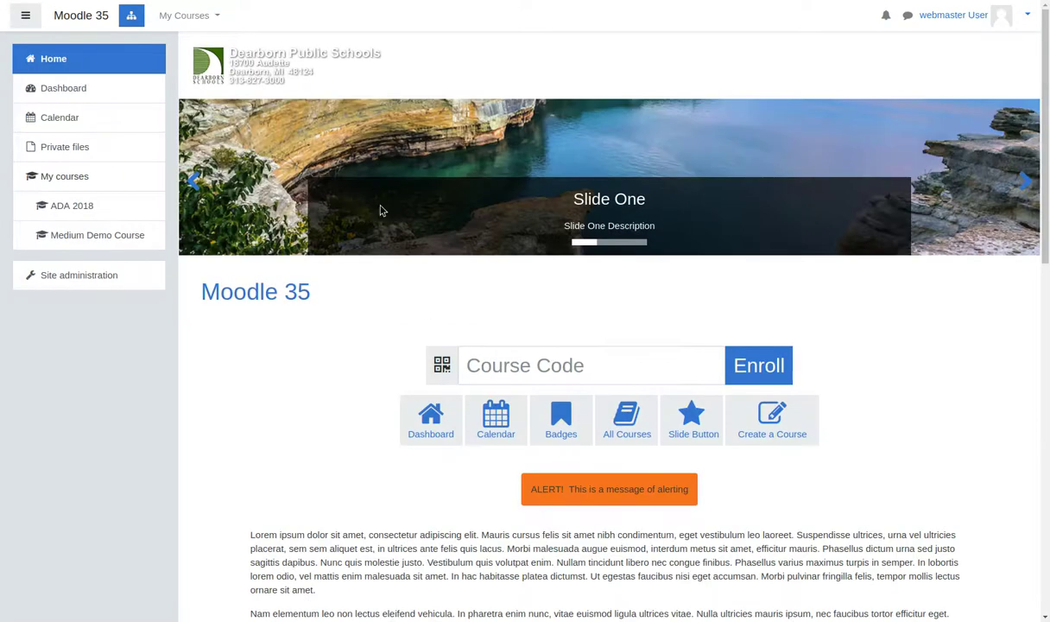
{"action": "left_click", "coordinate": [200, 15]}
{"action": "left_click", "coordinate": [188, 63]}
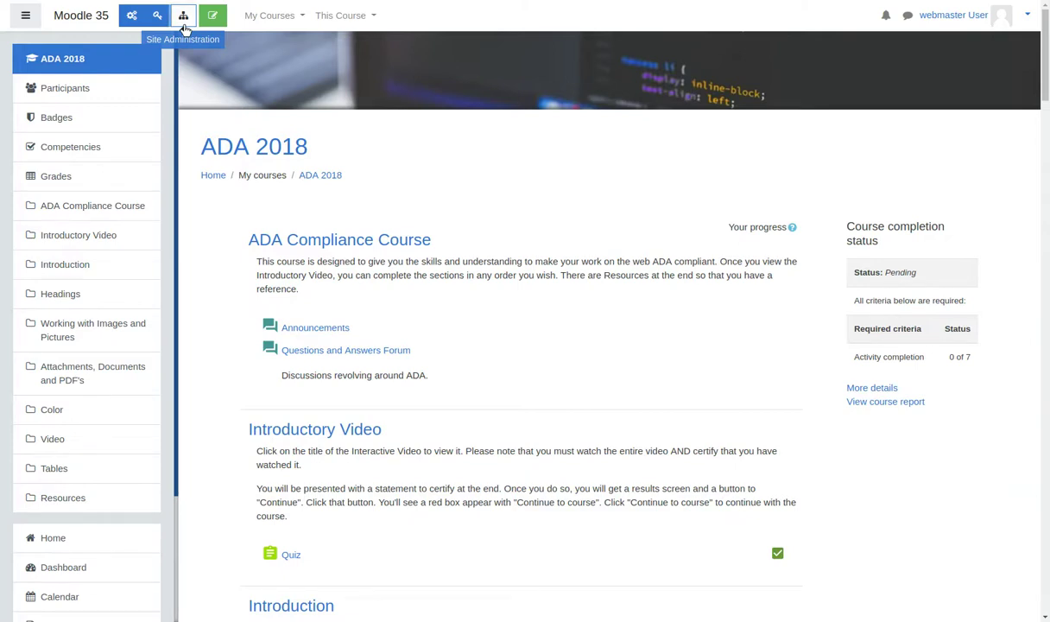
Step: In the Fordson content area settings, set the page layout to Centered Content / Full Screen Header Image and save the changes
{"action": "left_click", "coordinate": [183, 25]}
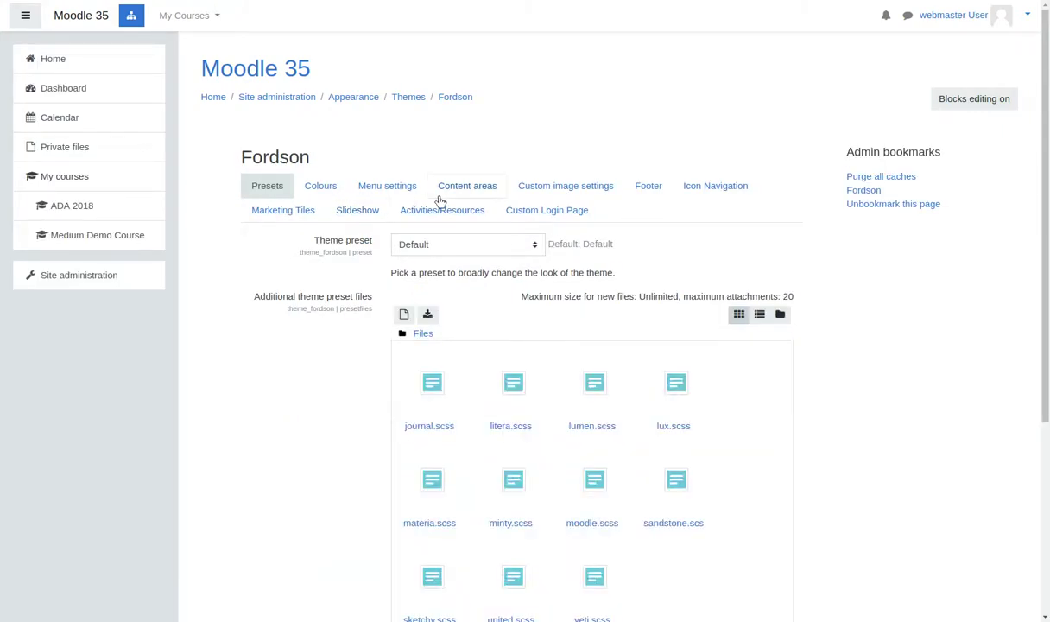
{"action": "left_click", "coordinate": [468, 186]}
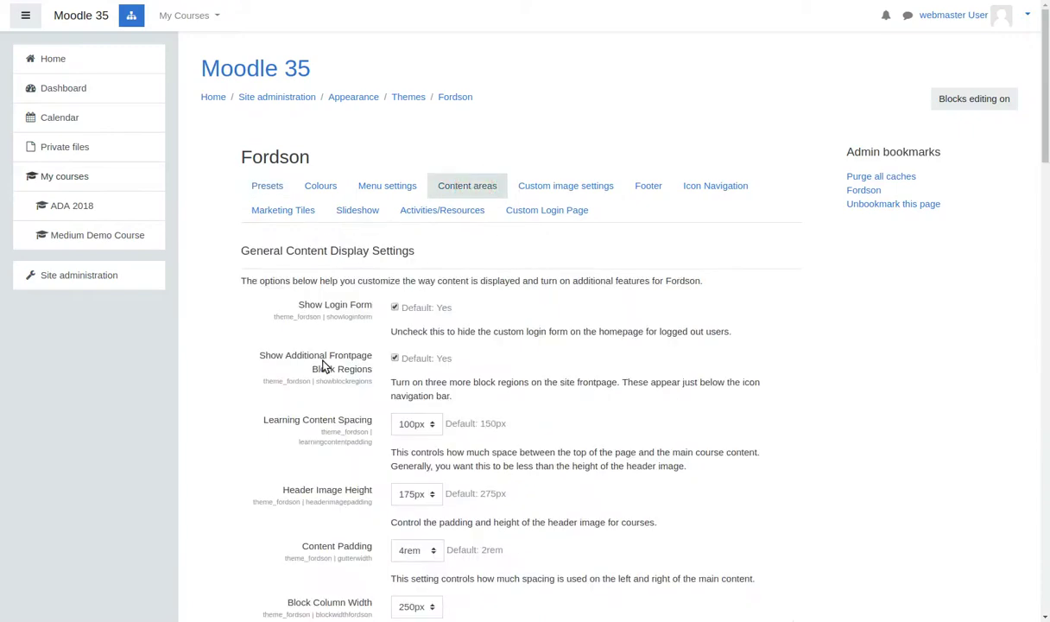
{"action": "scroll", "coordinate": [319, 397], "scroll_direction": "down", "scroll_amount": 3}
{"action": "scroll", "coordinate": [326, 427], "scroll_direction": "down", "scroll_amount": 10}
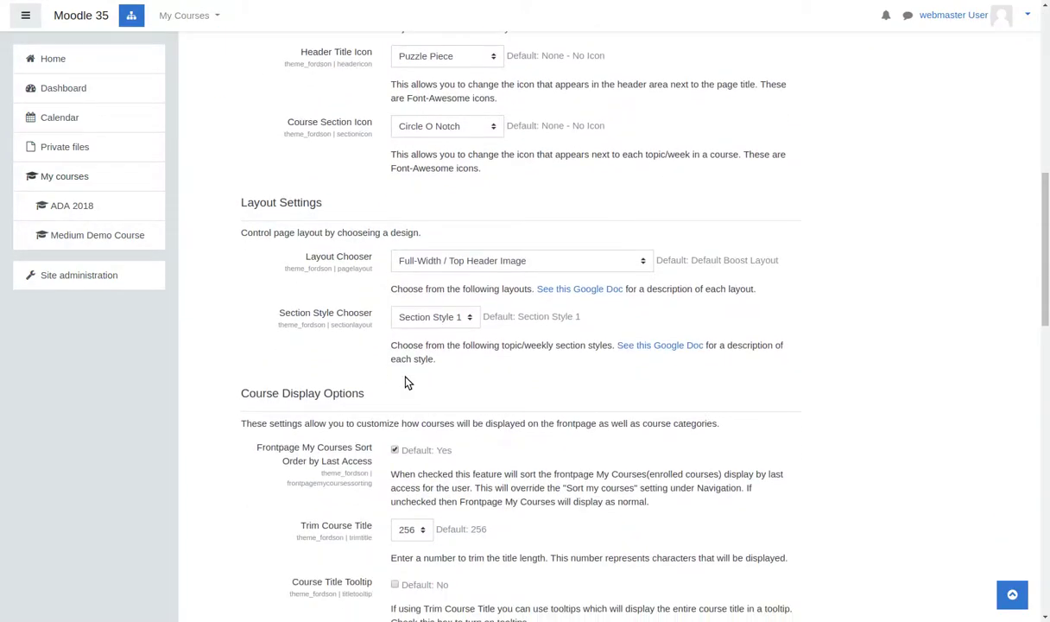
{"action": "left_click", "coordinate": [596, 266]}
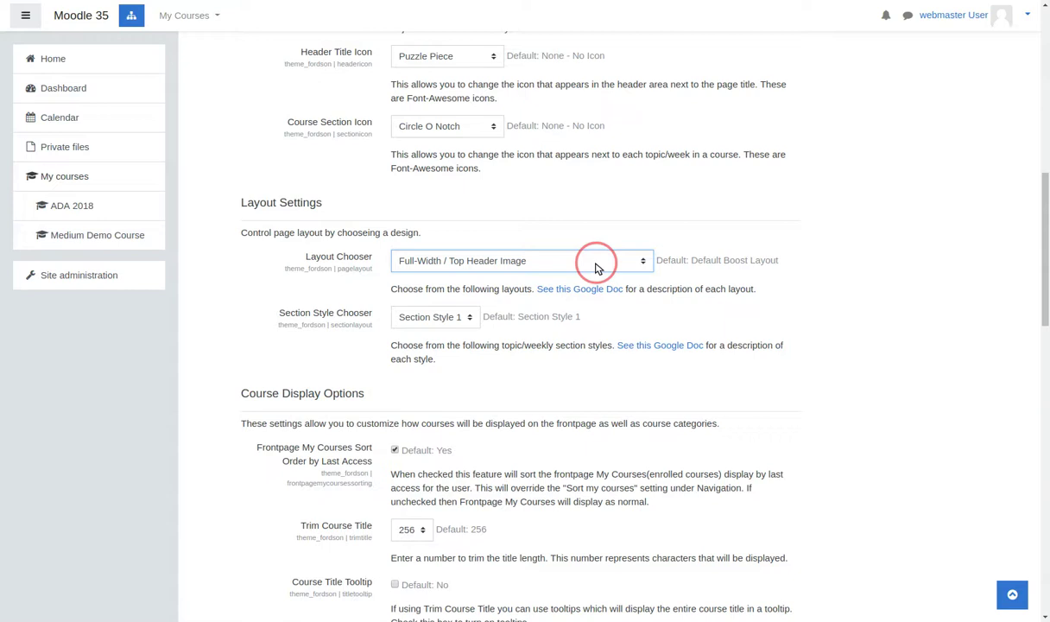
{"action": "left_click", "coordinate": [596, 266]}
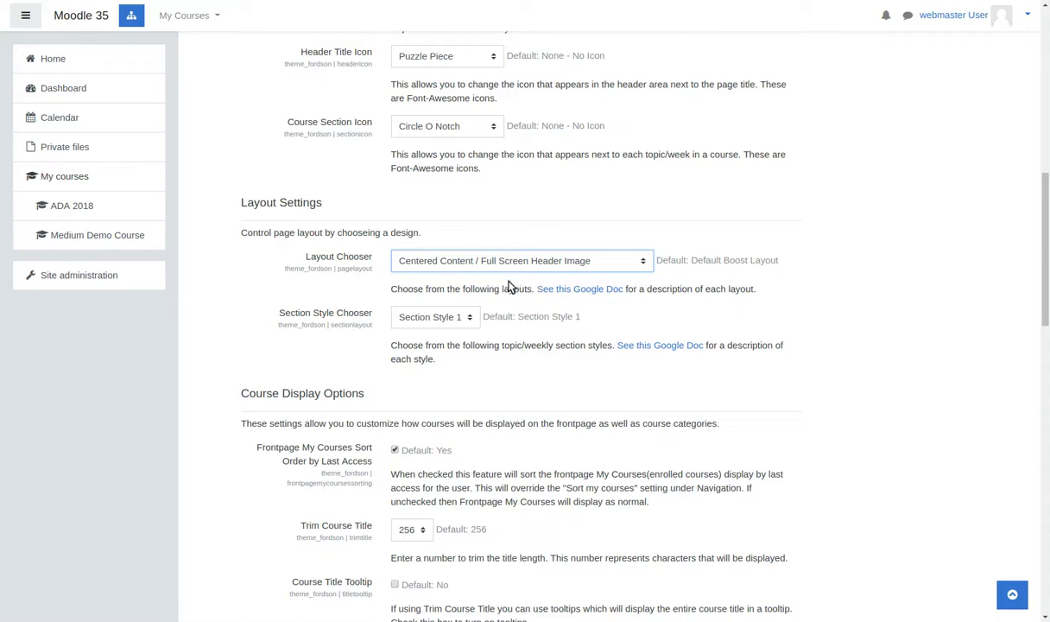
{"action": "left_click_drag", "start_coordinate": [1040, 207], "coordinate": [894, 550]}
{"action": "left_click", "coordinate": [419, 434]}
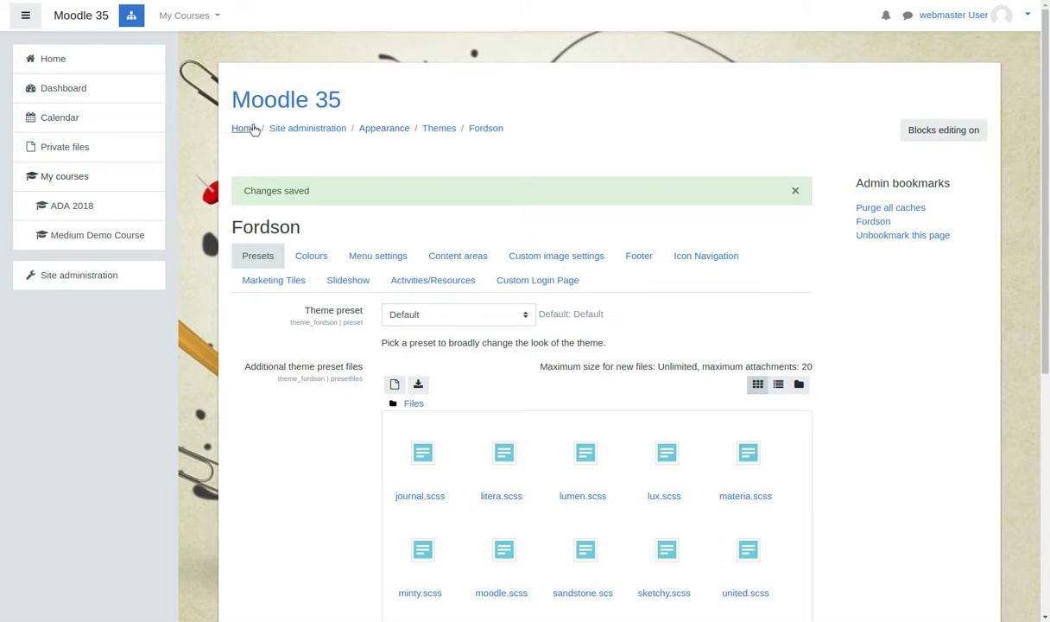
Step: Open the ADA 2018 course to view it with the full screen header image layout
{"action": "left_click", "coordinate": [177, 15]}
{"action": "left_click", "coordinate": [204, 63]}
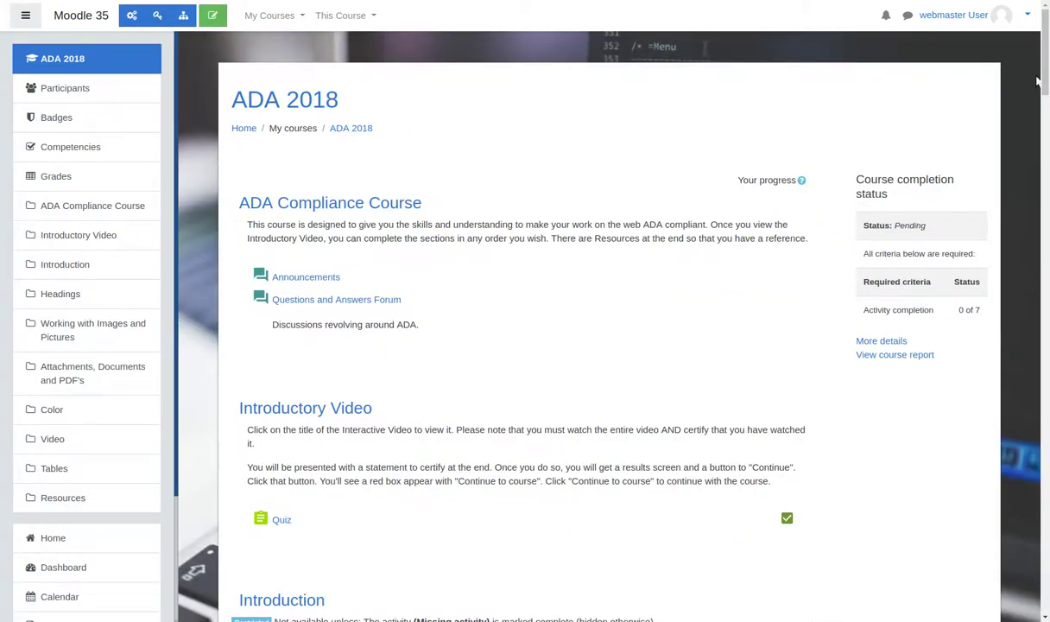
Step: Look through the ADA 2018 course sections in the full screen header image layout
{"action": "scroll", "coordinate": [1045, 43], "scroll_direction": "down", "scroll_amount": 2}
{"action": "scroll", "coordinate": [1045, 43], "scroll_direction": "down", "scroll_amount": 15}
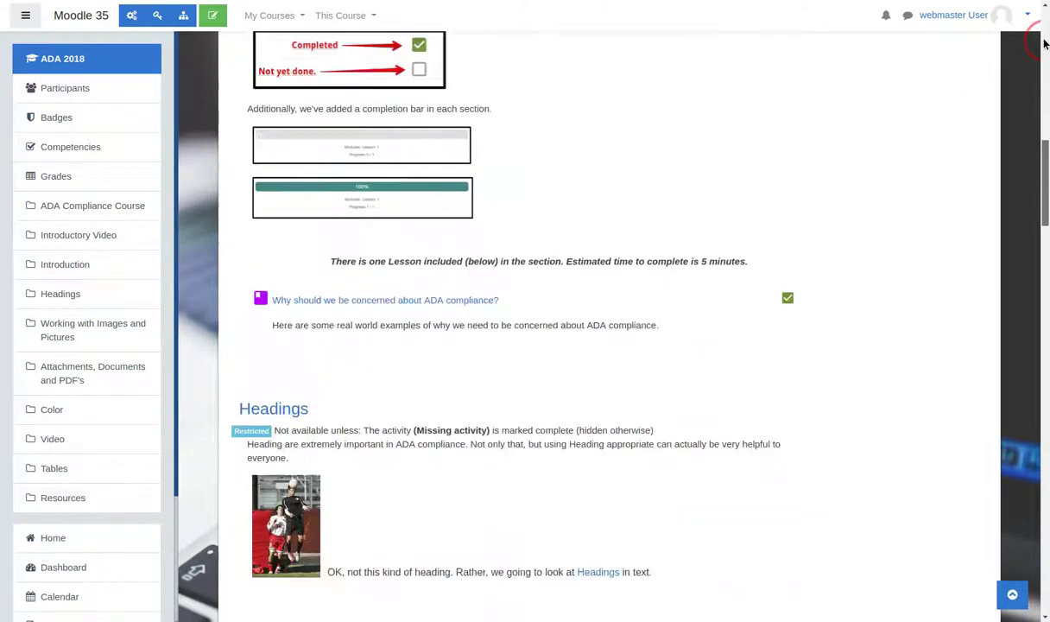
{"action": "scroll", "coordinate": [1034, 40], "scroll_direction": "up", "scroll_amount": 16}
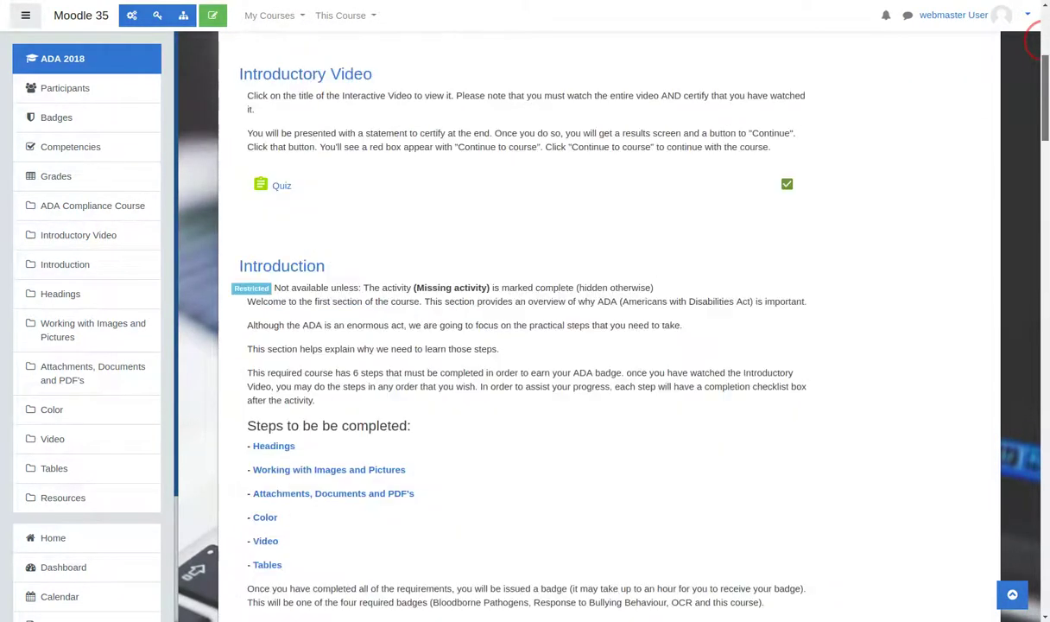
Step: View the dashboard and the Medium Demo Course in the full screen header image layout
{"action": "scroll", "coordinate": [78, 596], "scroll_direction": "down", "scroll_amount": 3}
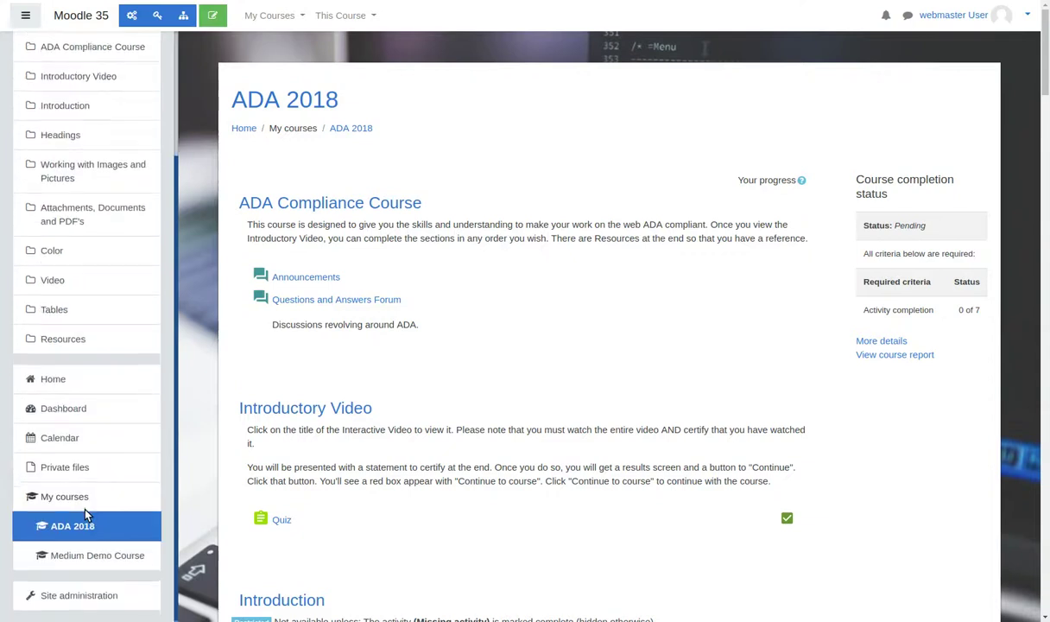
{"action": "left_click", "coordinate": [76, 406]}
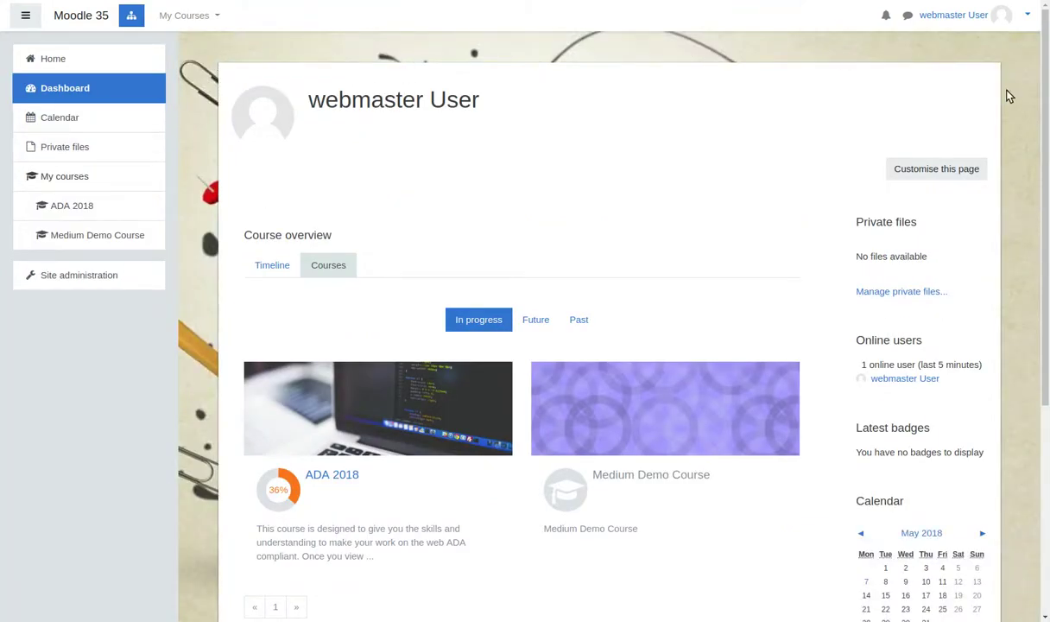
{"action": "scroll", "coordinate": [1045, 187], "scroll_direction": "down", "scroll_amount": 4}
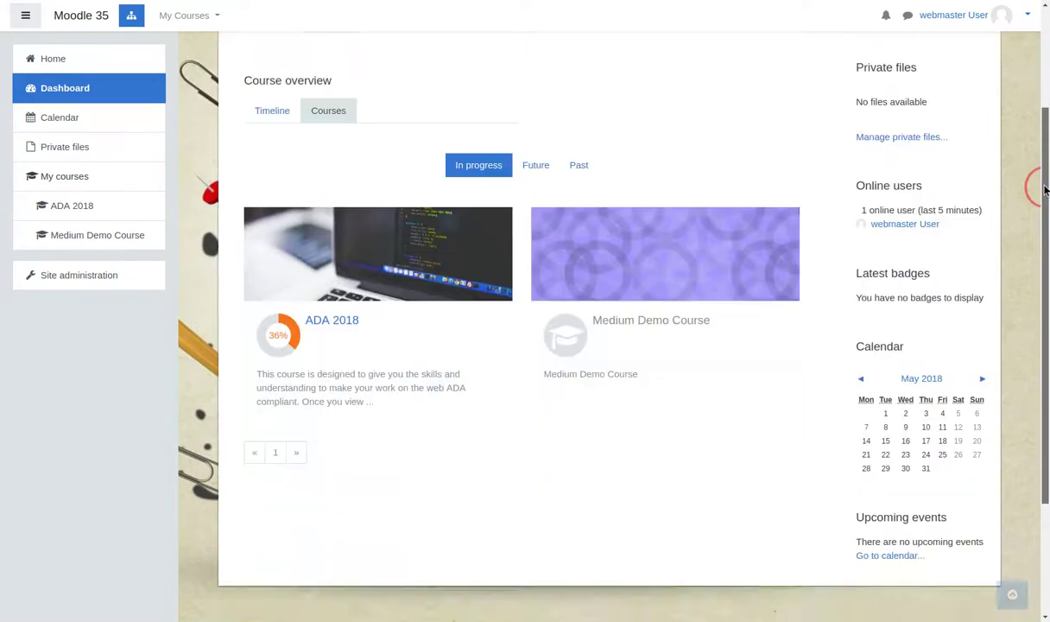
{"action": "scroll", "coordinate": [1045, 188], "scroll_direction": "up", "scroll_amount": 1}
{"action": "scroll", "coordinate": [1045, 188], "scroll_direction": "up", "scroll_amount": 3}
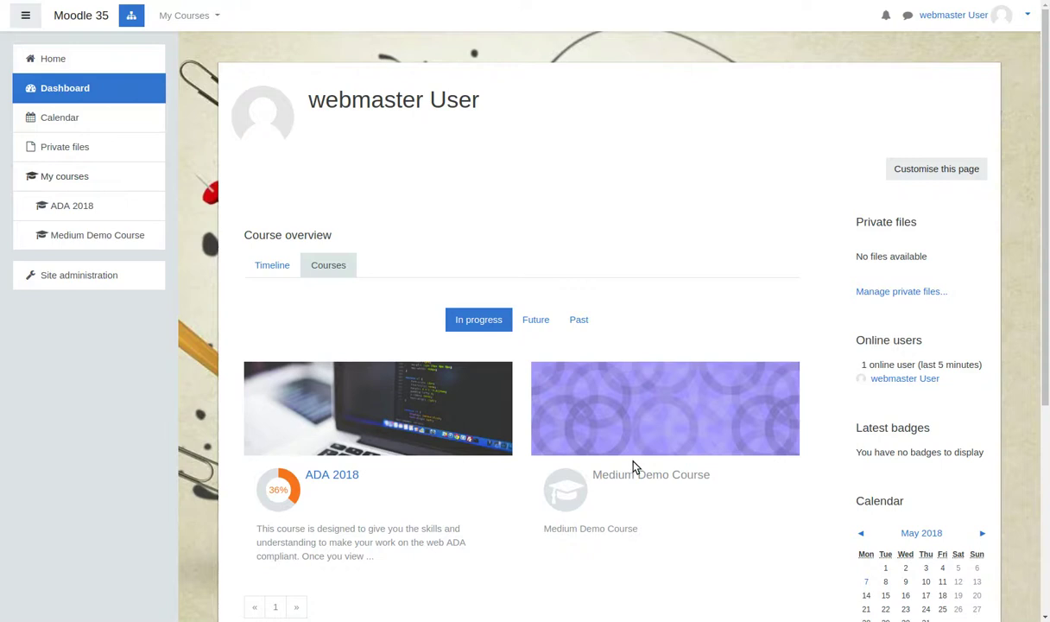
{"action": "left_click", "coordinate": [632, 476]}
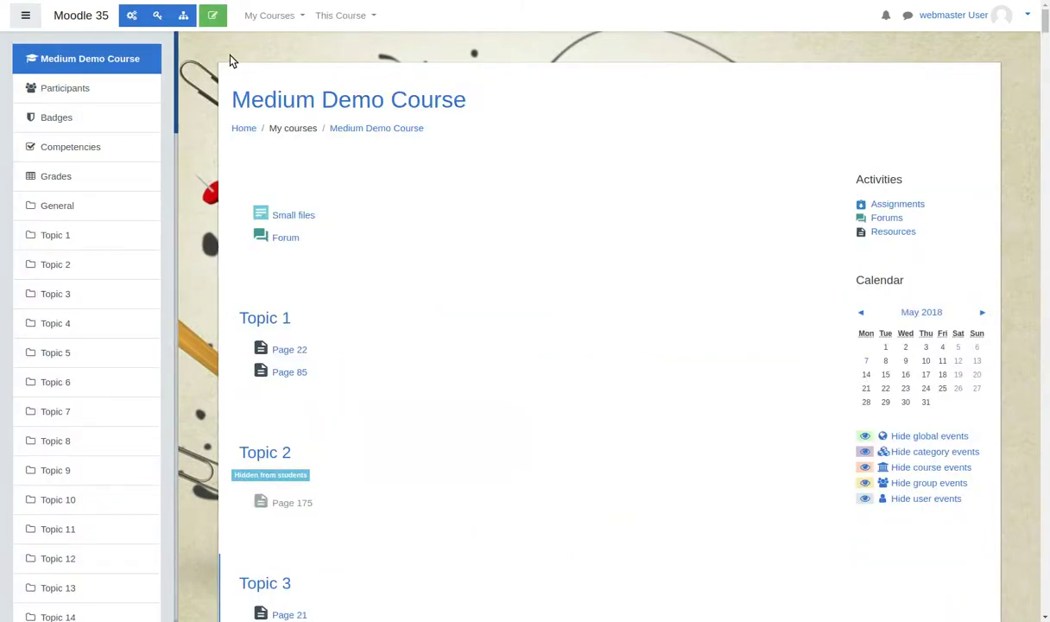
Step: In the Fordson content area settings, set the section style to Section Style 2 and save the changes
{"action": "left_click", "coordinate": [183, 24]}
{"action": "left_click", "coordinate": [572, 316]}
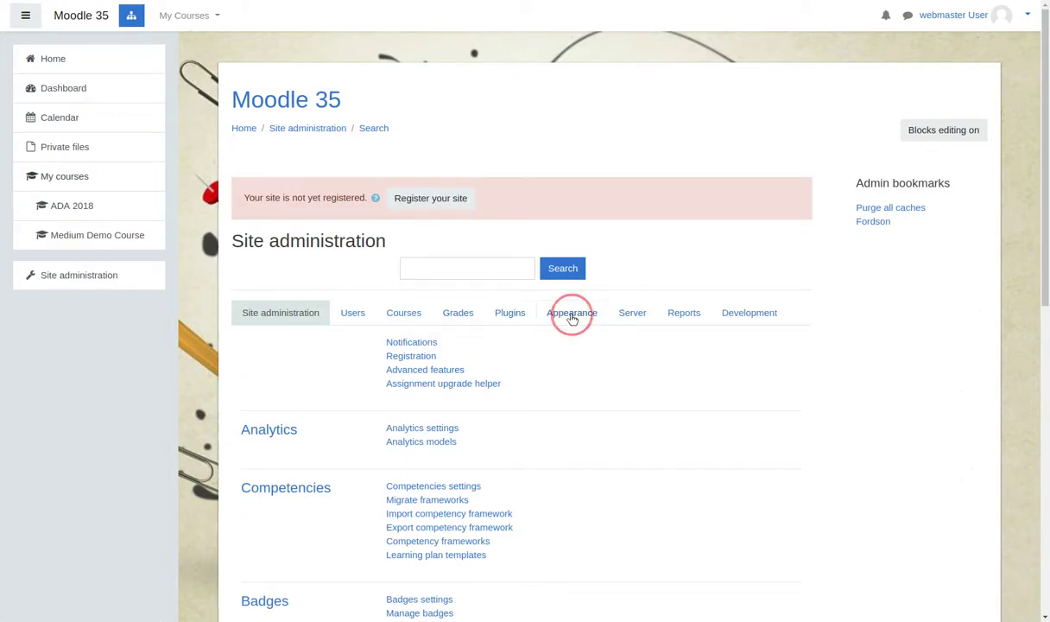
{"action": "scroll", "coordinate": [572, 408], "scroll_direction": "down", "scroll_amount": 3}
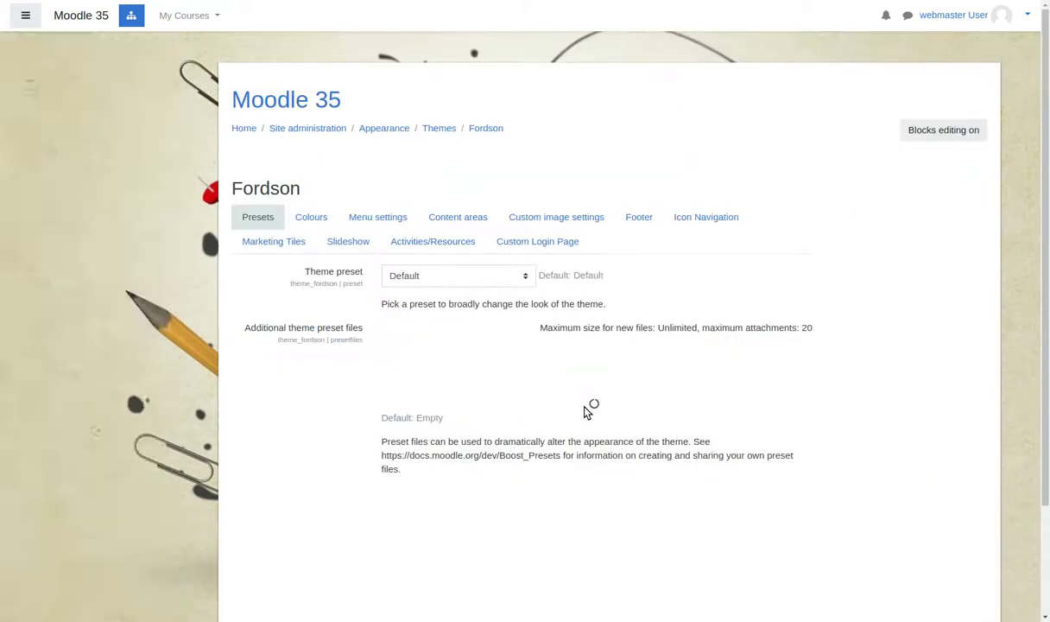
{"action": "left_click", "coordinate": [455, 217]}
{"action": "scroll", "coordinate": [327, 369], "scroll_direction": "down", "scroll_amount": 8}
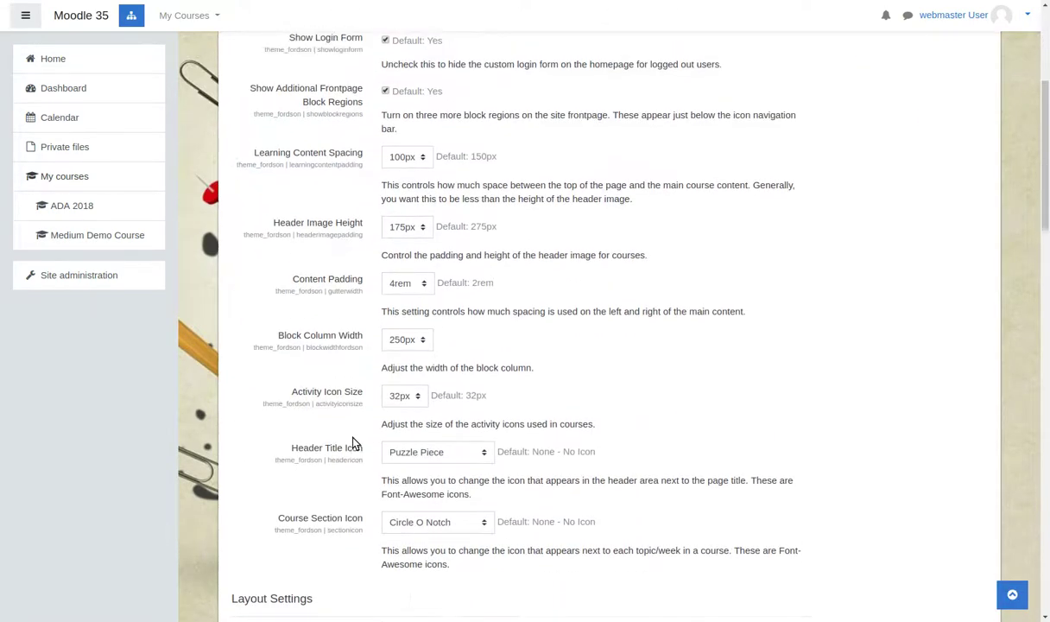
{"action": "scroll", "coordinate": [348, 448], "scroll_direction": "down", "scroll_amount": 2}
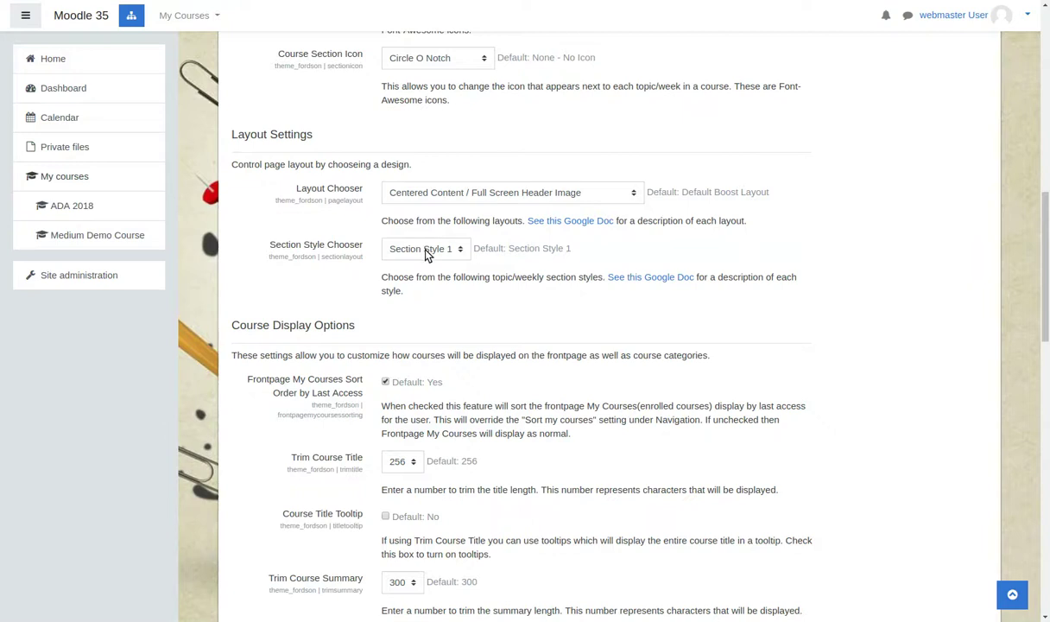
{"action": "left_click", "coordinate": [424, 251]}
{"action": "left_click", "coordinate": [476, 268]}
{"action": "scroll", "coordinate": [1041, 224], "scroll_direction": "down", "scroll_amount": 10}
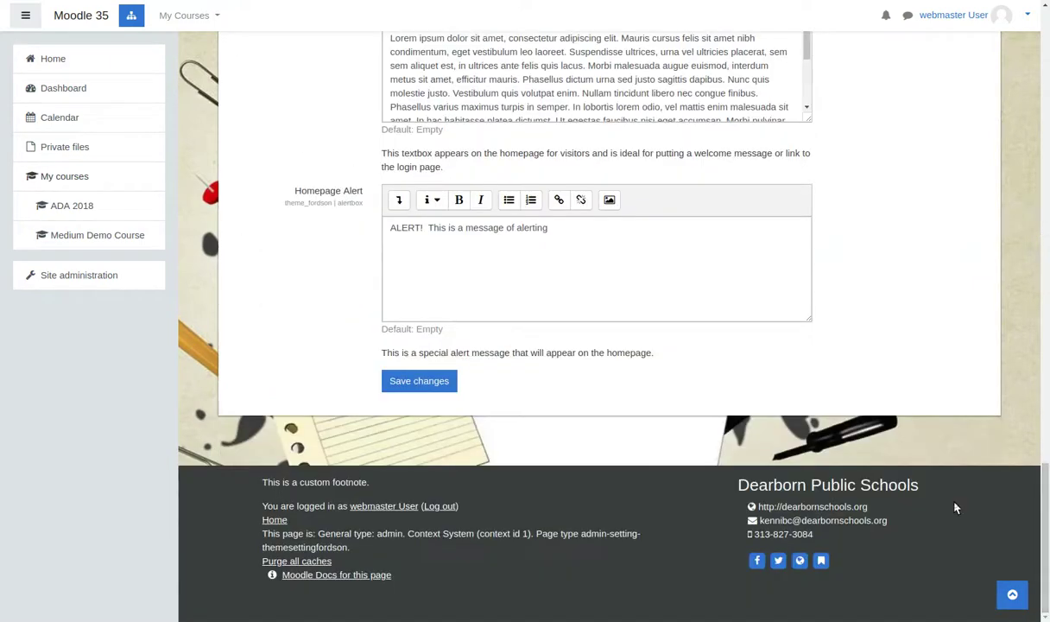
{"action": "left_click", "coordinate": [427, 390]}
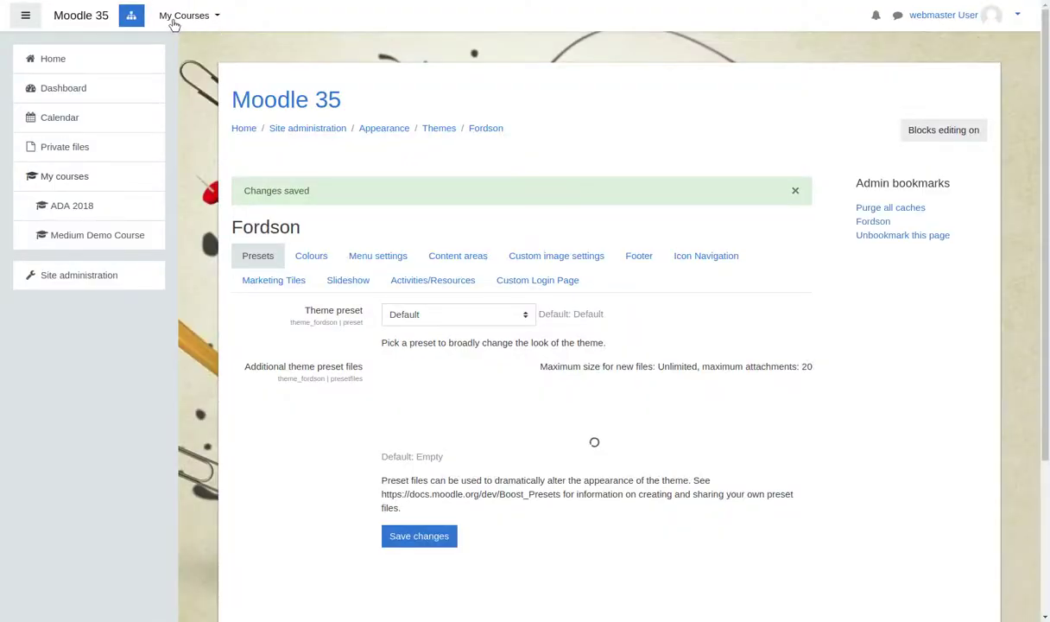
Step: Examine the section headings and activities of the ADA 2018 course in Section Style 2, and return to the site home page
{"action": "left_click", "coordinate": [174, 24]}
{"action": "left_click", "coordinate": [177, 63]}
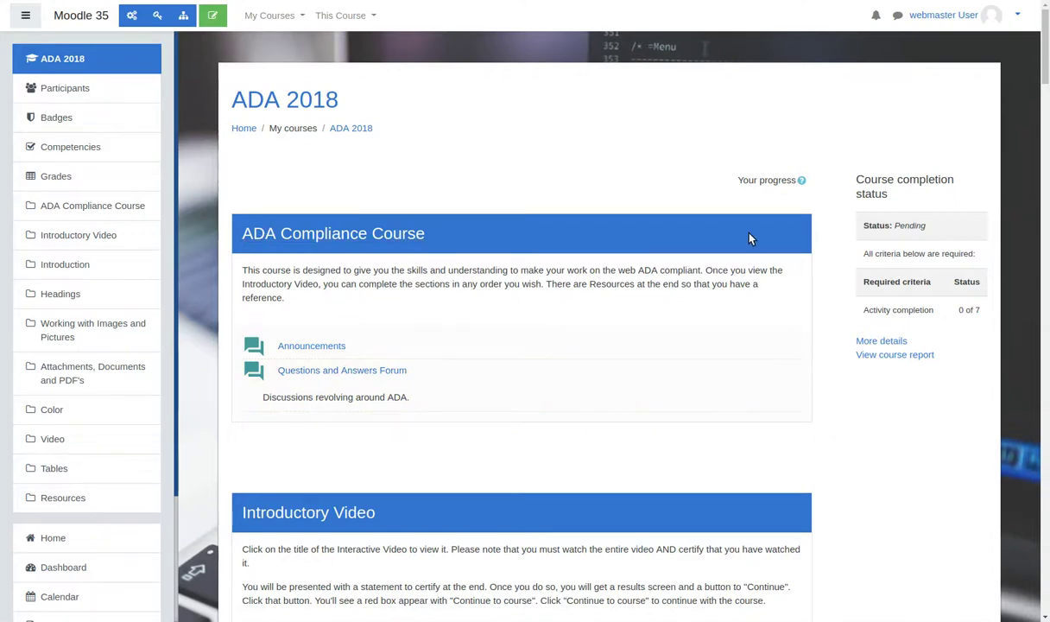
{"action": "scroll", "coordinate": [600, 384], "scroll_direction": "down", "scroll_amount": 3}
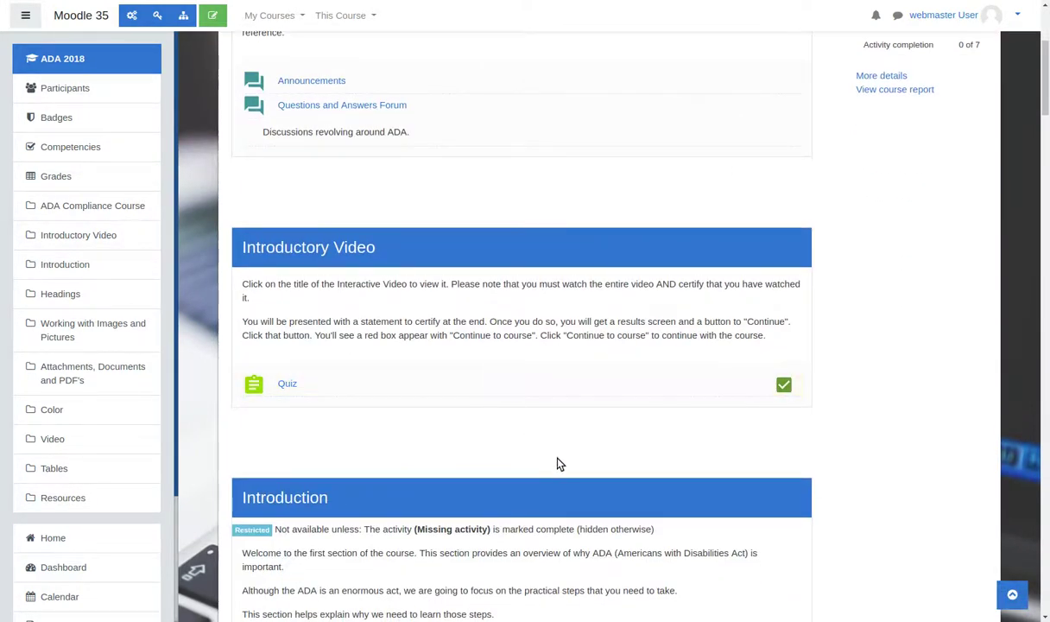
{"action": "scroll", "coordinate": [535, 449], "scroll_direction": "down", "scroll_amount": 5}
{"action": "scroll", "coordinate": [508, 509], "scroll_direction": "down", "scroll_amount": 7}
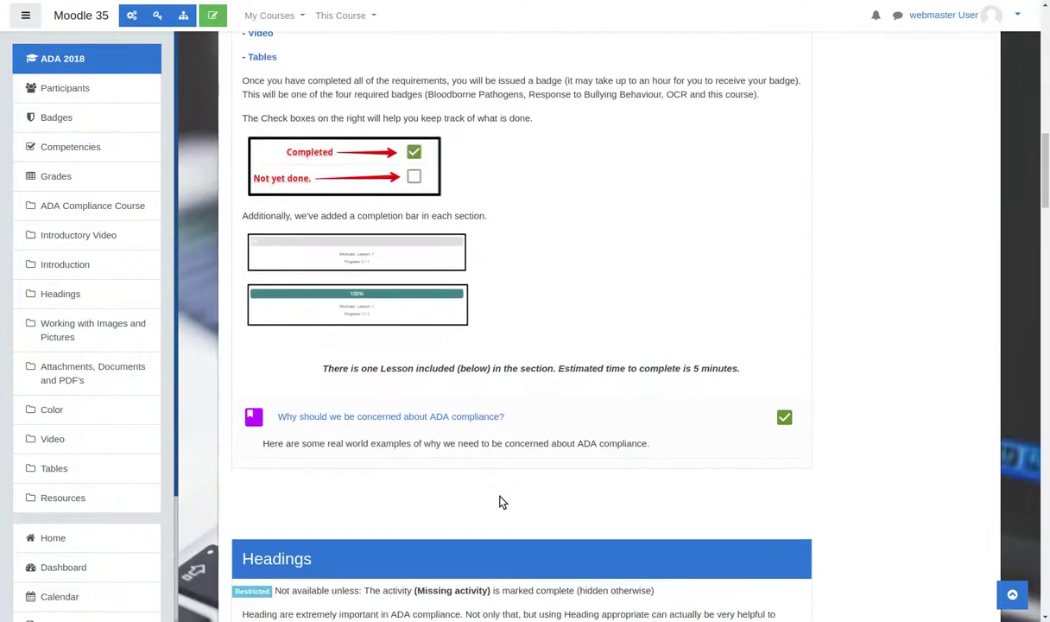
{"action": "scroll", "coordinate": [513, 429], "scroll_direction": "down", "scroll_amount": 2}
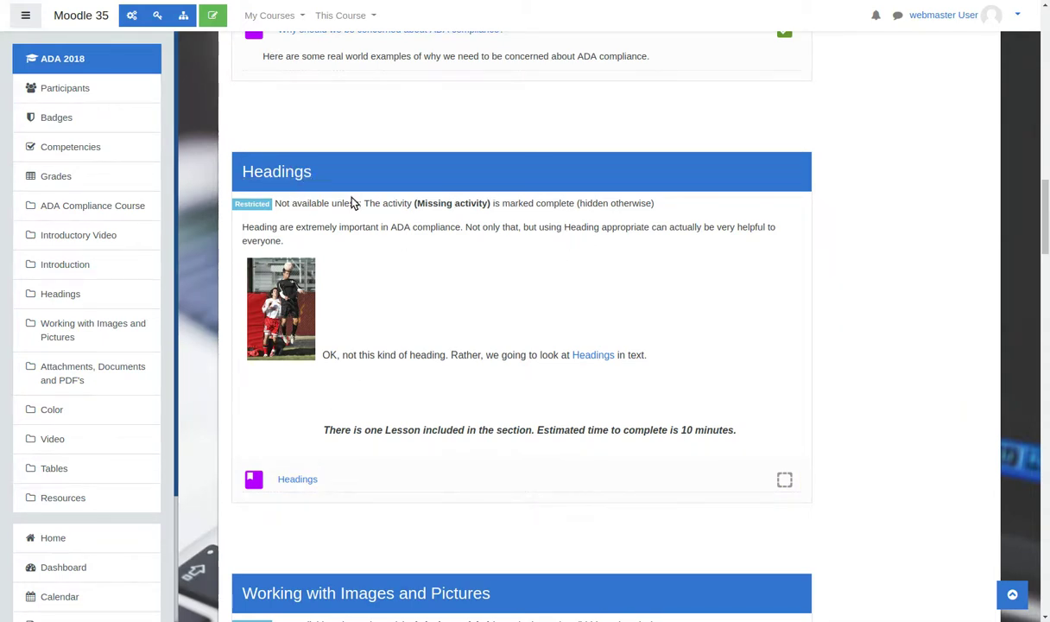
{"action": "scroll", "coordinate": [524, 427], "scroll_direction": "down", "scroll_amount": 1}
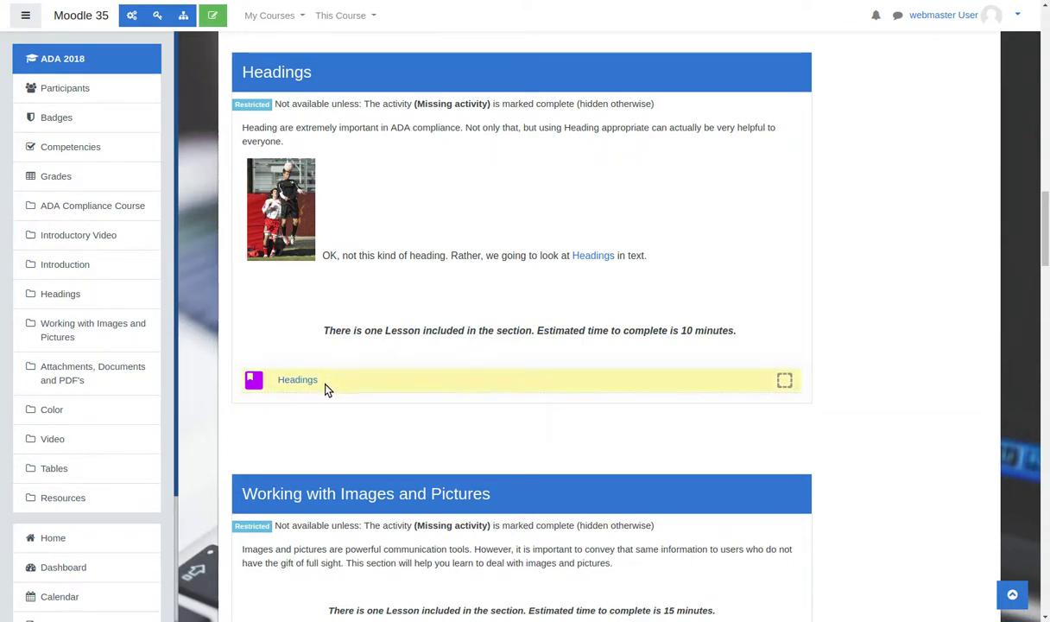
{"action": "scroll", "coordinate": [429, 423], "scroll_direction": "down", "scroll_amount": 3}
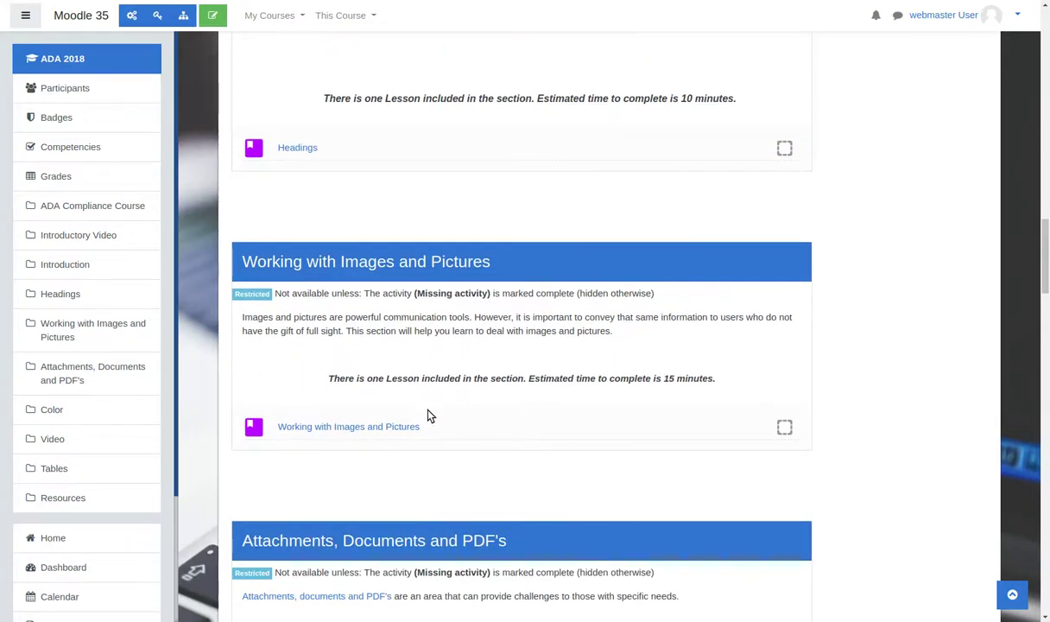
{"action": "scroll", "coordinate": [429, 416], "scroll_direction": "down", "scroll_amount": 1}
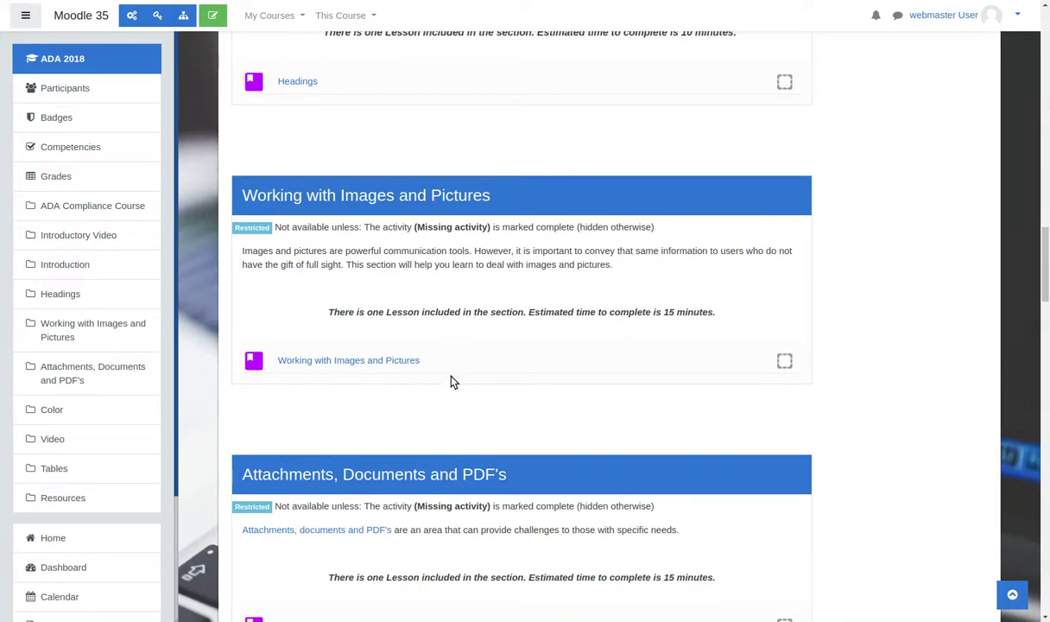
{"action": "scroll", "coordinate": [474, 384], "scroll_direction": "down", "scroll_amount": 3}
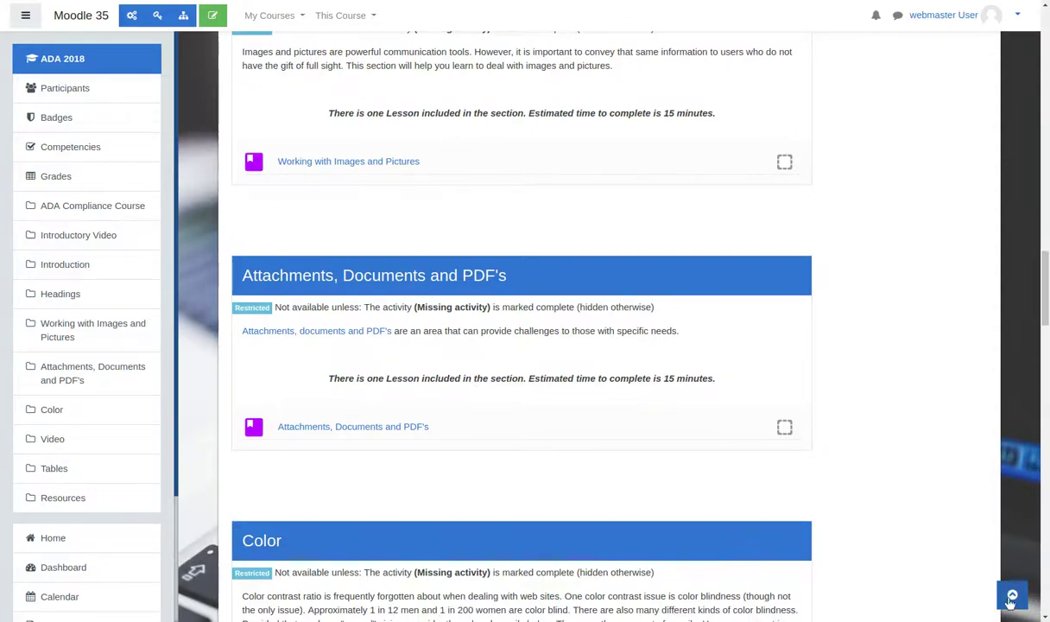
{"action": "scroll", "coordinate": [1043, 305], "scroll_direction": "up", "scroll_amount": 15}
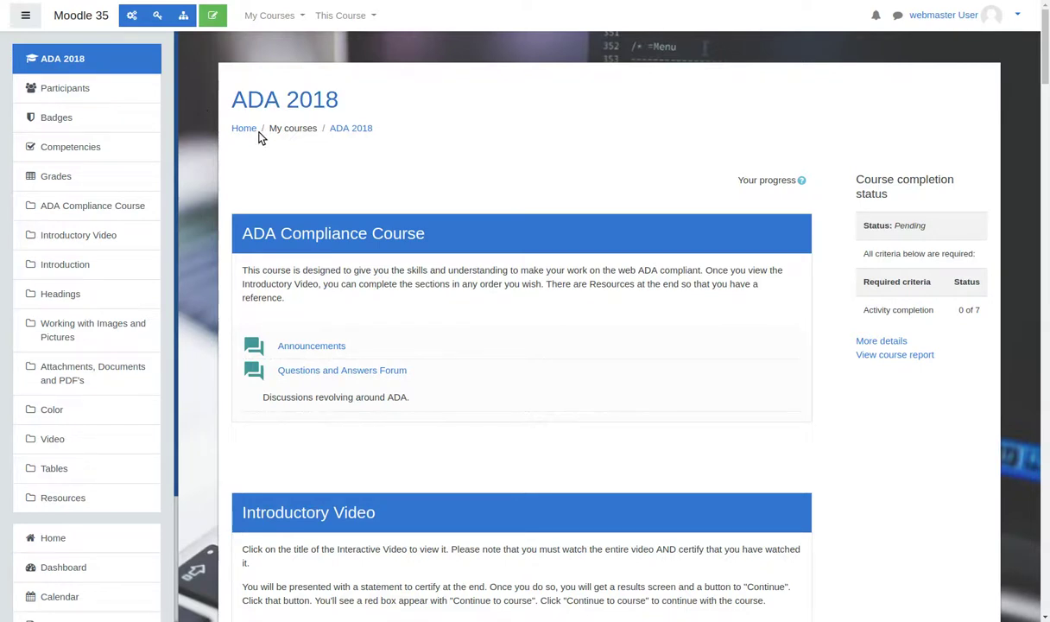
{"action": "left_click", "coordinate": [246, 130]}
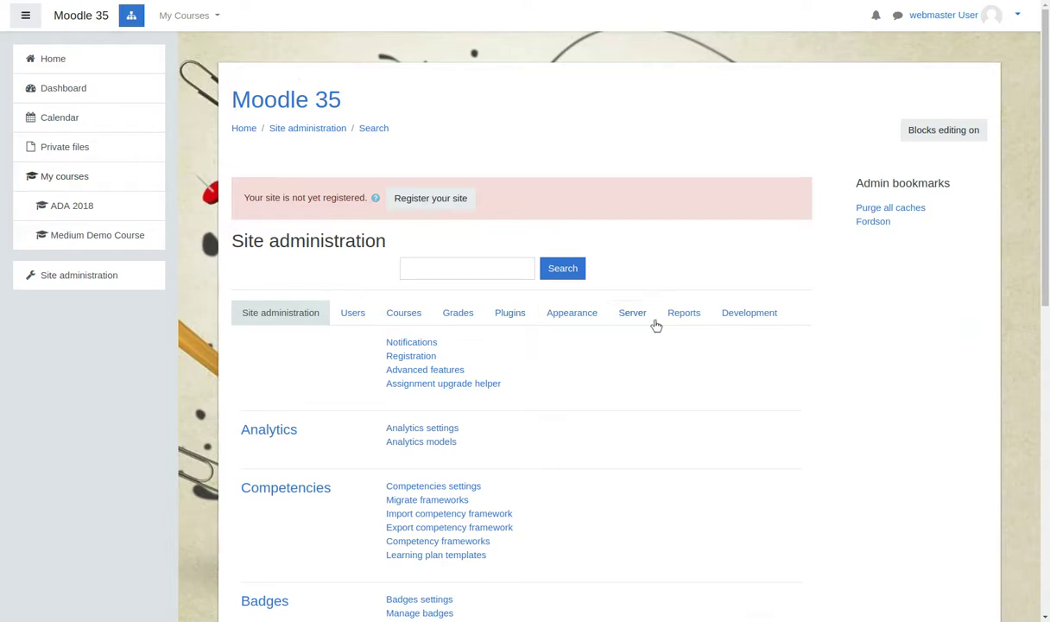
Step: In the Fordson content area settings, set the page layout to Default Boost Layout / Header Image in Course Title Box and save the changes
{"action": "left_click", "coordinate": [874, 225]}
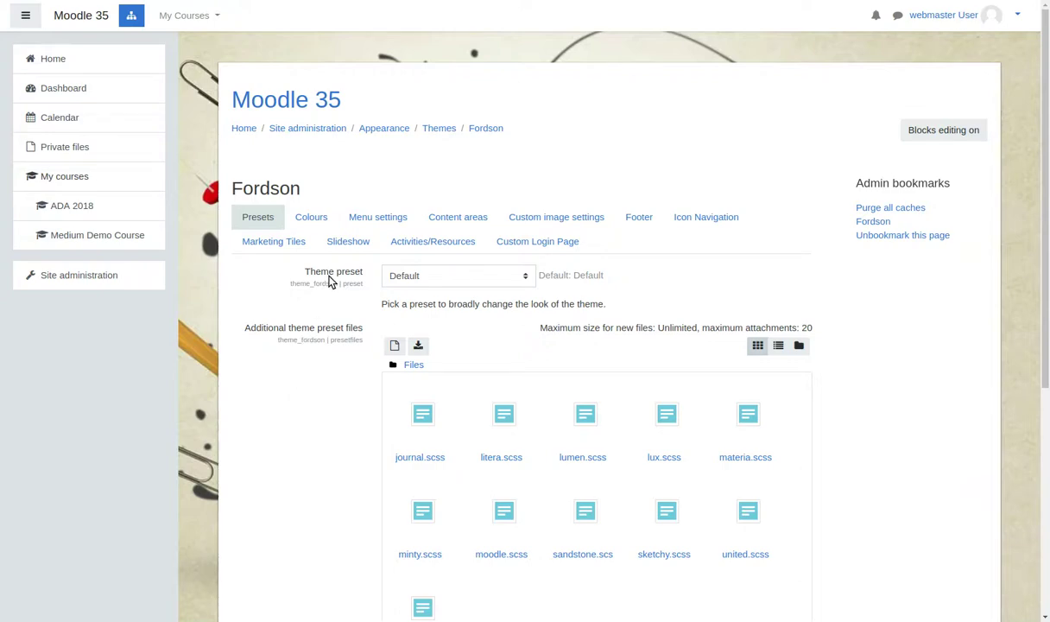
{"action": "left_click", "coordinate": [468, 218]}
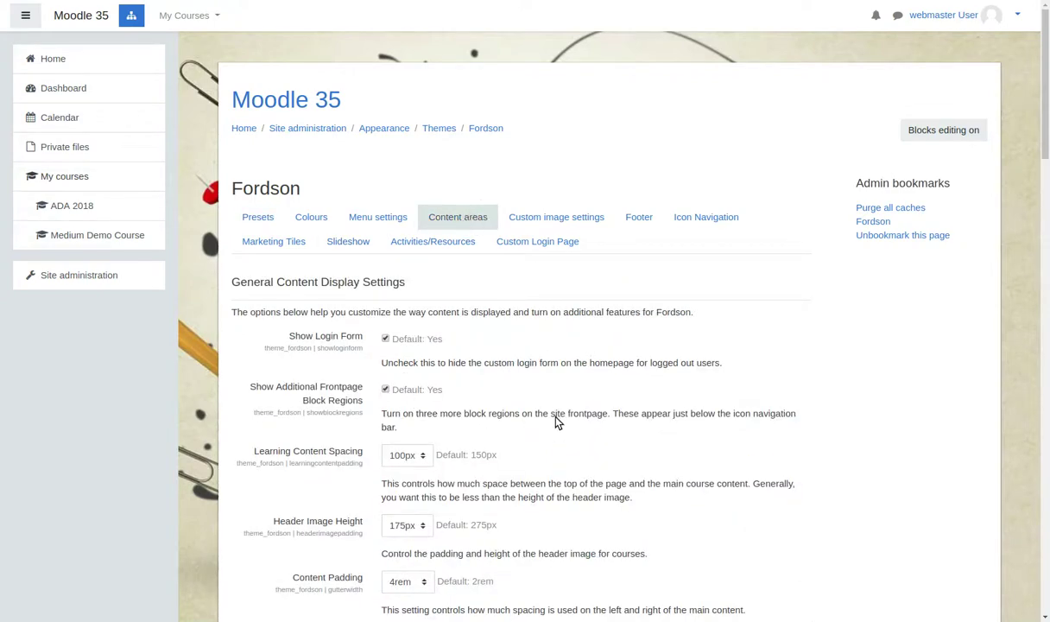
{"action": "scroll", "coordinate": [528, 398], "scroll_direction": "down", "scroll_amount": 5}
{"action": "scroll", "coordinate": [553, 428], "scroll_direction": "down", "scroll_amount": 5}
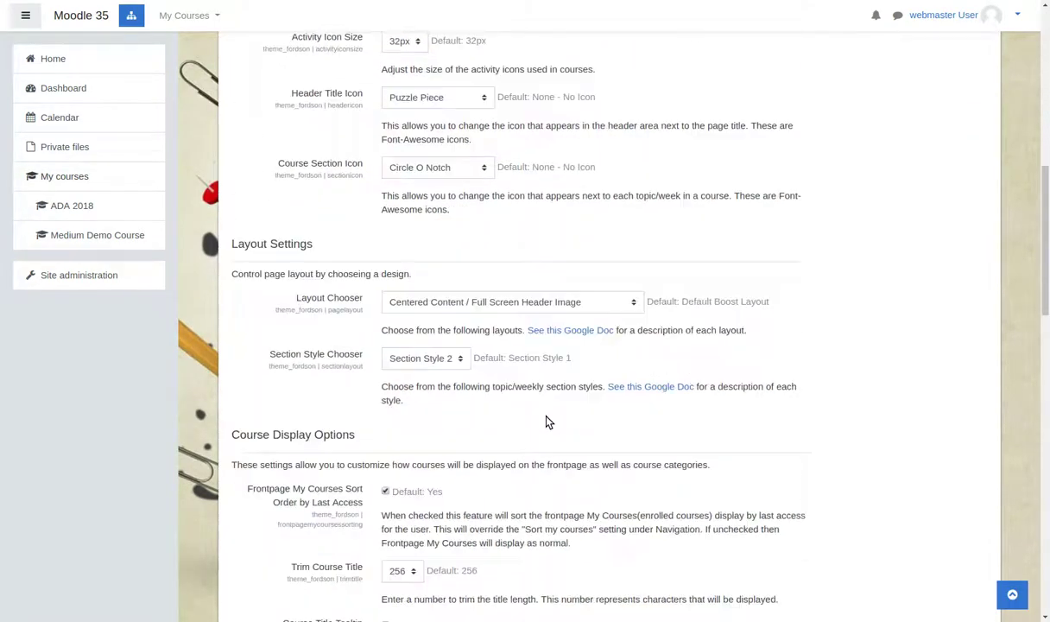
{"action": "left_click", "coordinate": [545, 160]}
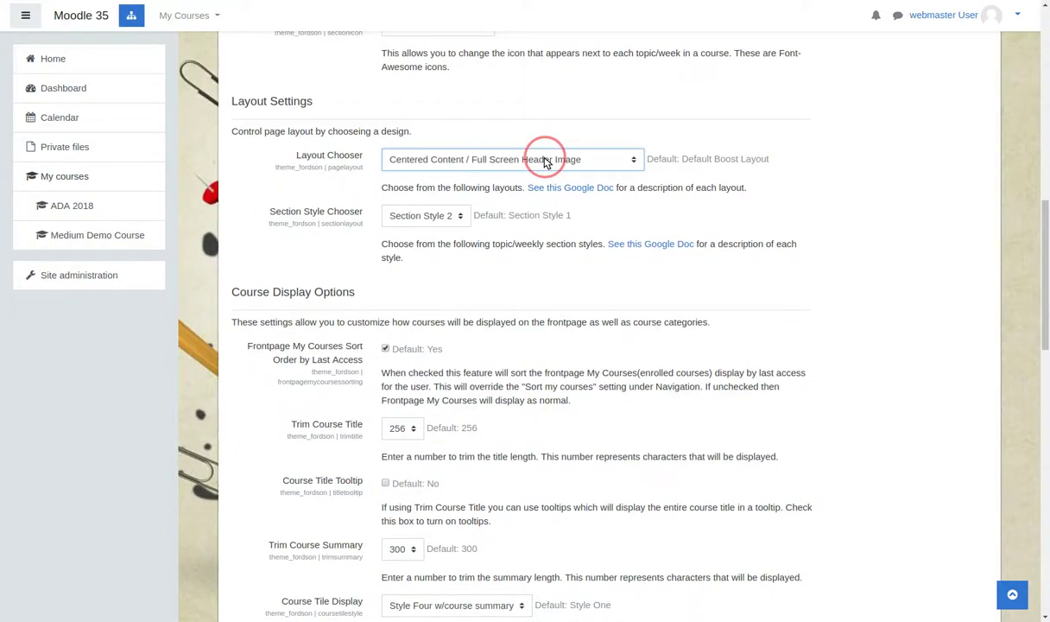
{"action": "left_click", "coordinate": [508, 216]}
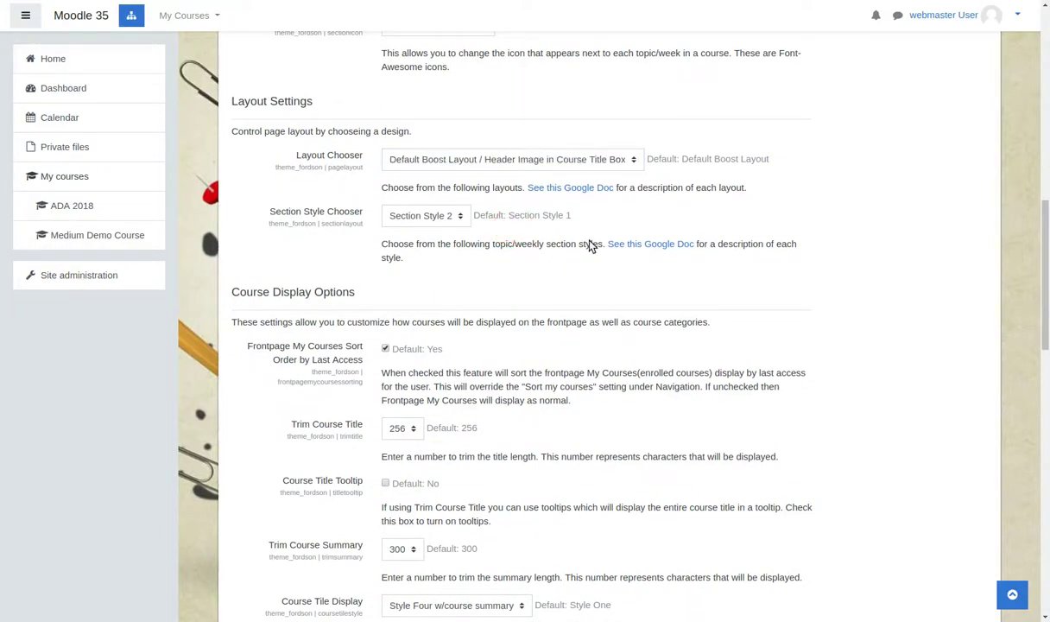
{"action": "scroll", "coordinate": [1042, 235], "scroll_direction": "down", "scroll_amount": 10}
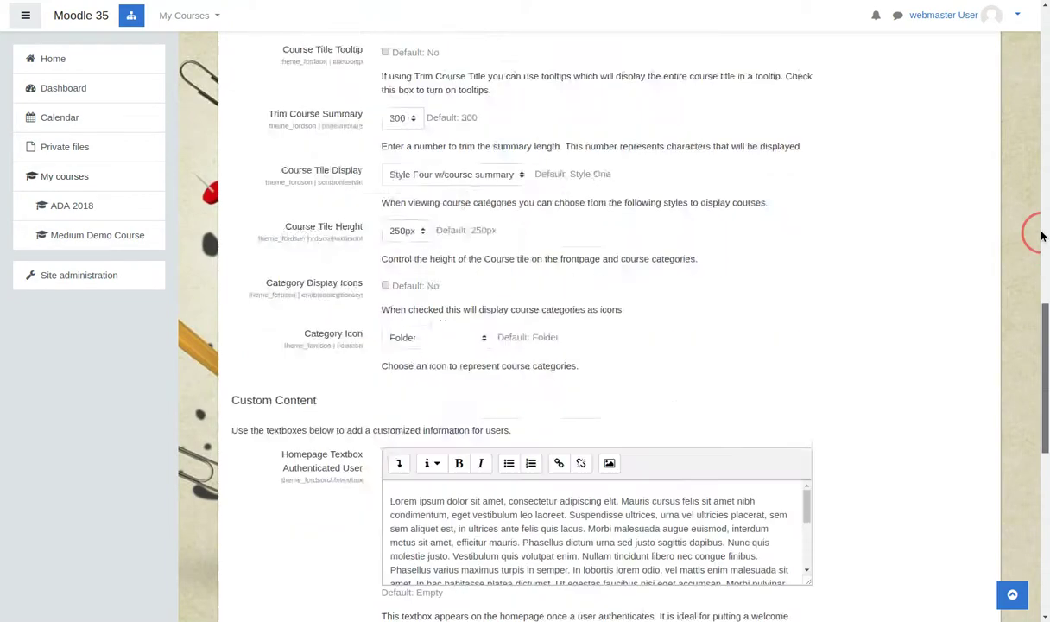
{"action": "left_click", "coordinate": [415, 383]}
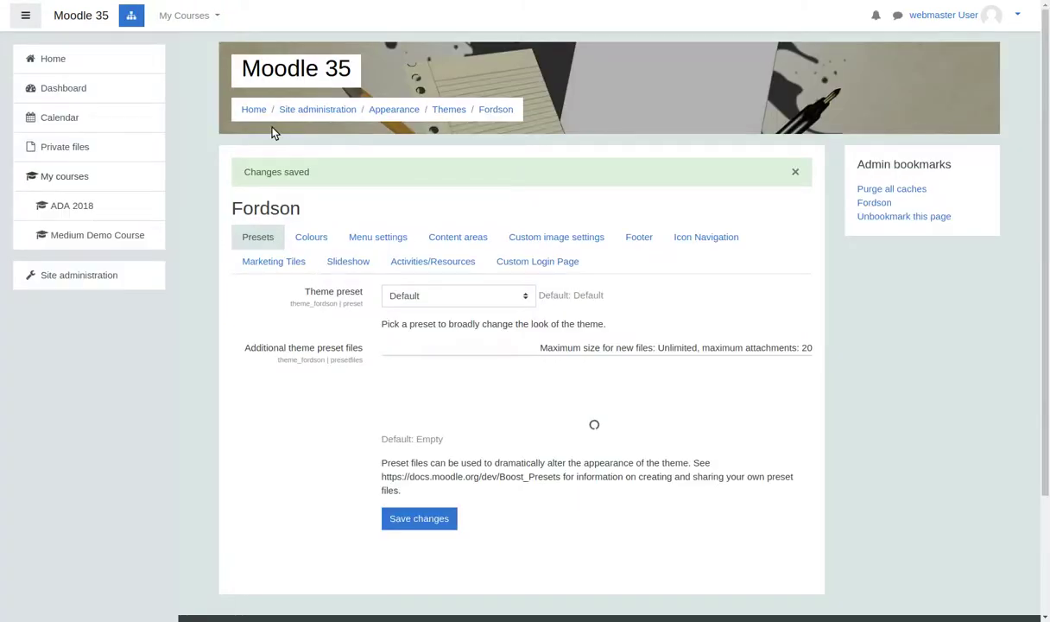
Step: Open the ADA 2018 course and view it with the header image in the course title box
{"action": "left_click", "coordinate": [205, 17]}
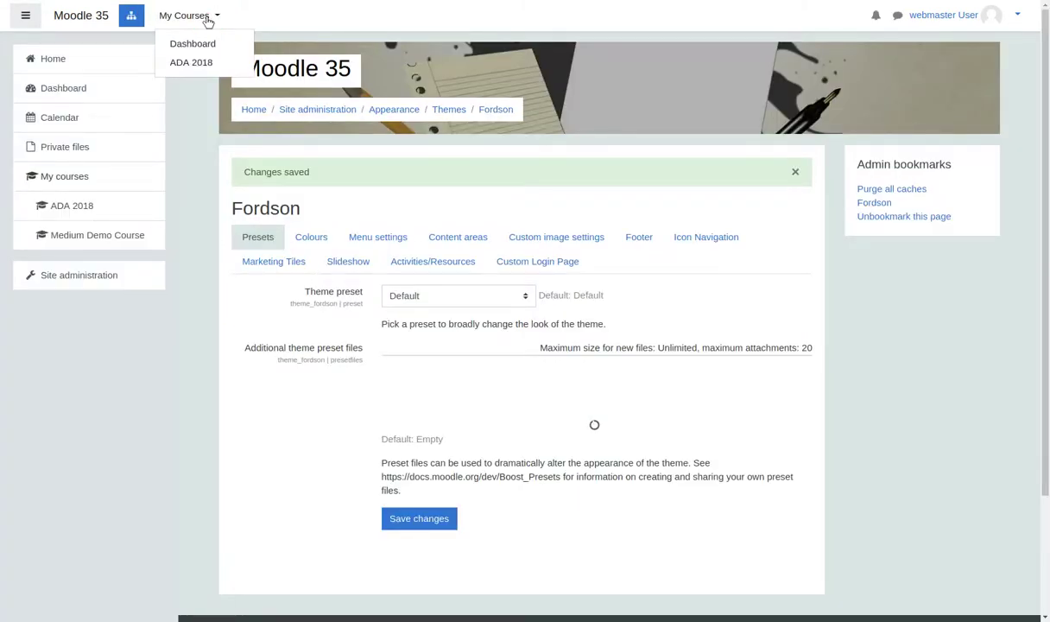
{"action": "left_click", "coordinate": [205, 65]}
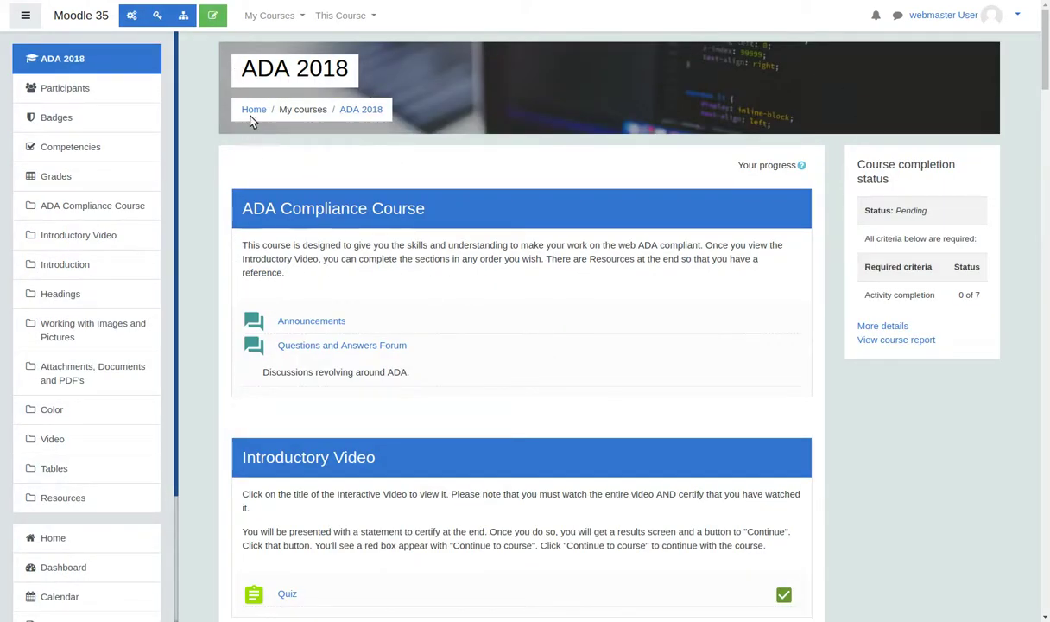
{"action": "scroll", "coordinate": [925, 418], "scroll_direction": "down", "scroll_amount": 3}
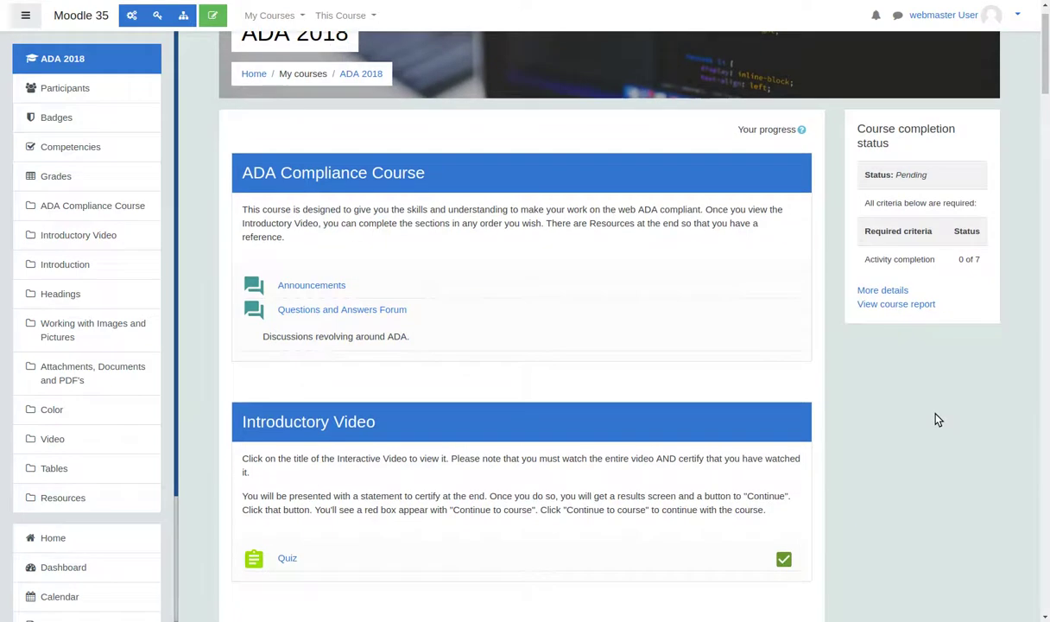
{"action": "scroll", "coordinate": [921, 418], "scroll_direction": "down", "scroll_amount": 5}
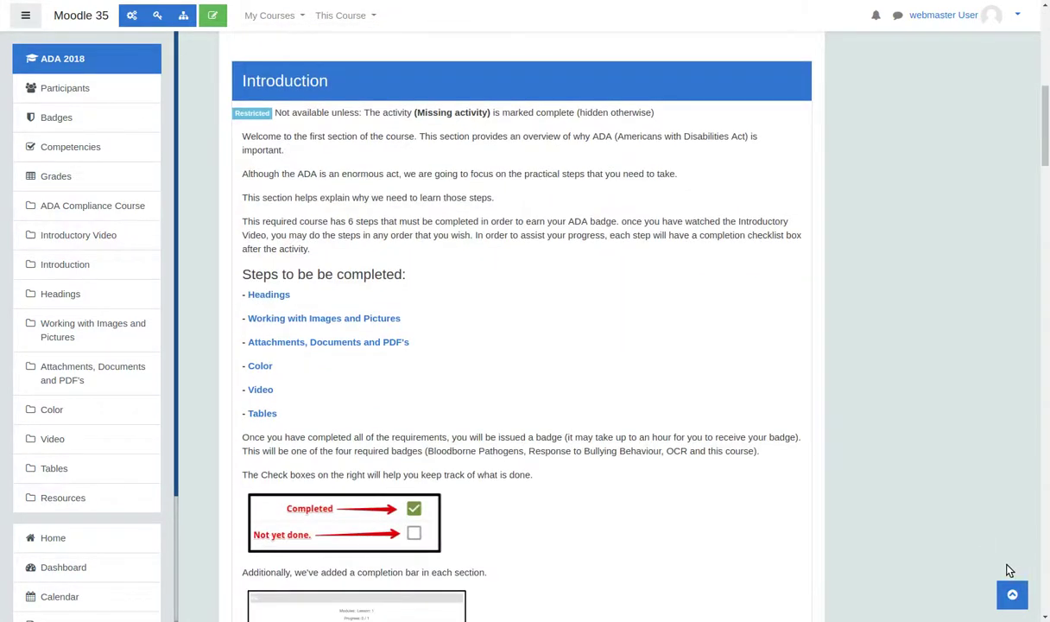
{"action": "left_click", "coordinate": [1013, 596]}
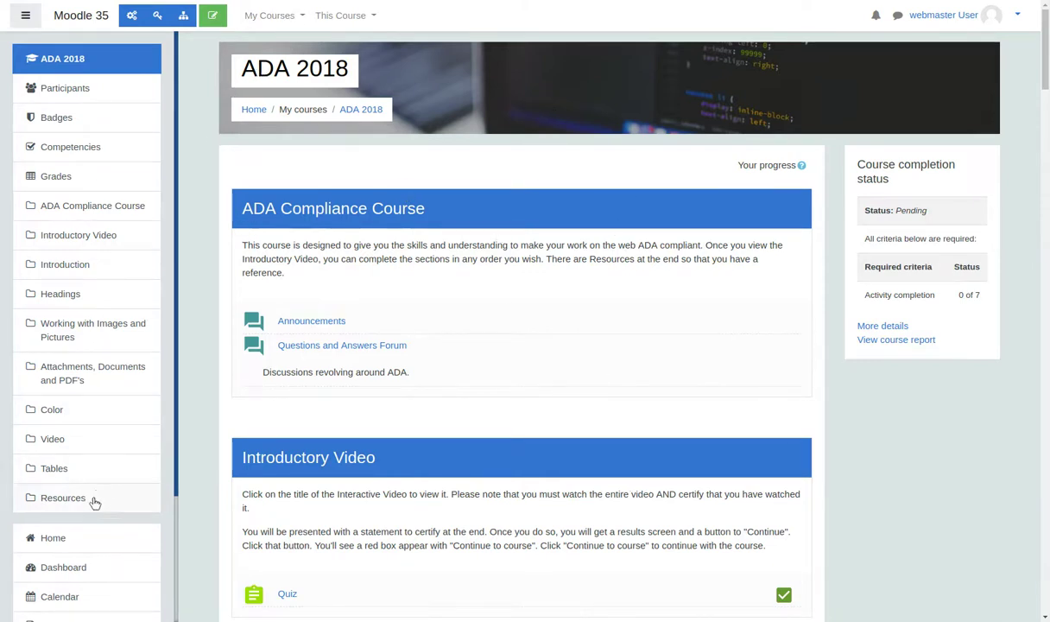
Step: Open the Medium Demo Course and examine its header image and its regular, hidden and highlighted topic sections
{"action": "scroll", "coordinate": [102, 483], "scroll_direction": "down", "scroll_amount": 2}
{"action": "left_click", "coordinate": [96, 555]}
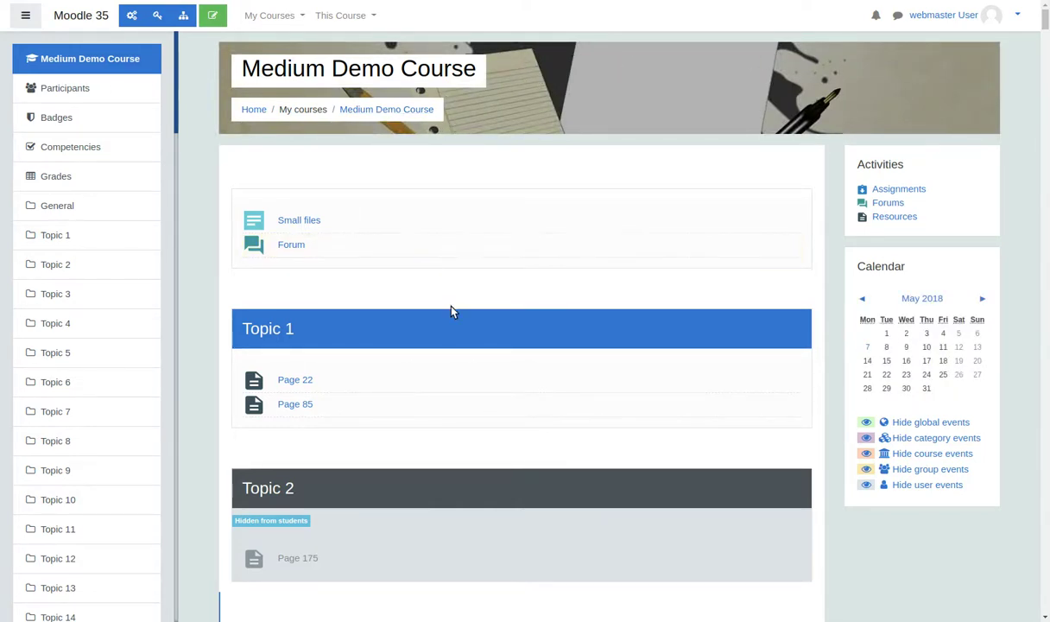
{"action": "scroll", "coordinate": [619, 346], "scroll_direction": "down", "scroll_amount": 1}
{"action": "scroll", "coordinate": [619, 346], "scroll_direction": "down", "scroll_amount": 5}
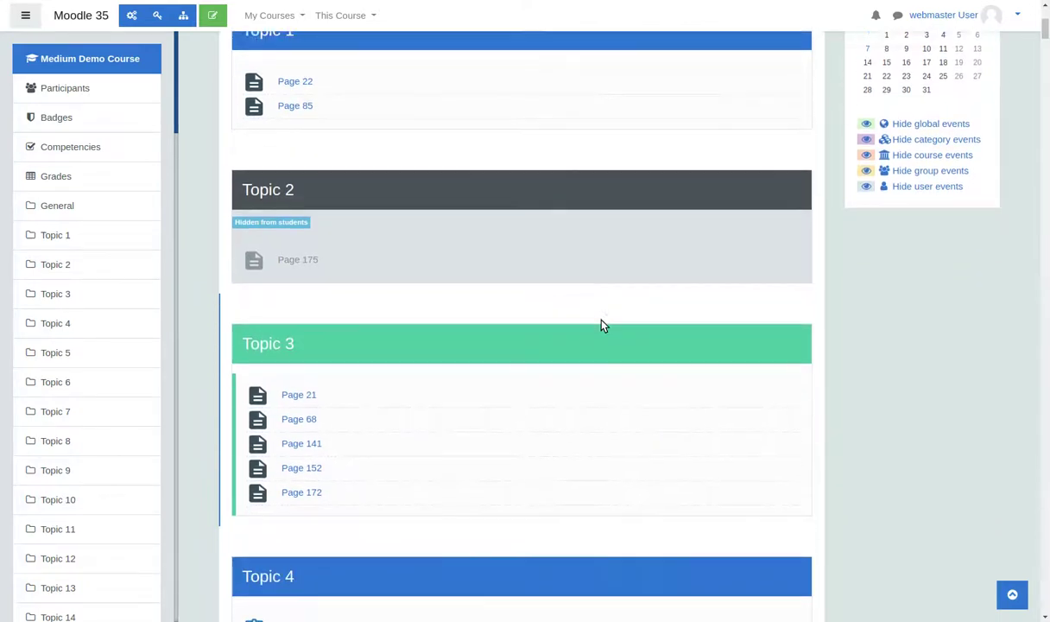
{"action": "scroll", "coordinate": [604, 325], "scroll_direction": "down", "scroll_amount": 1}
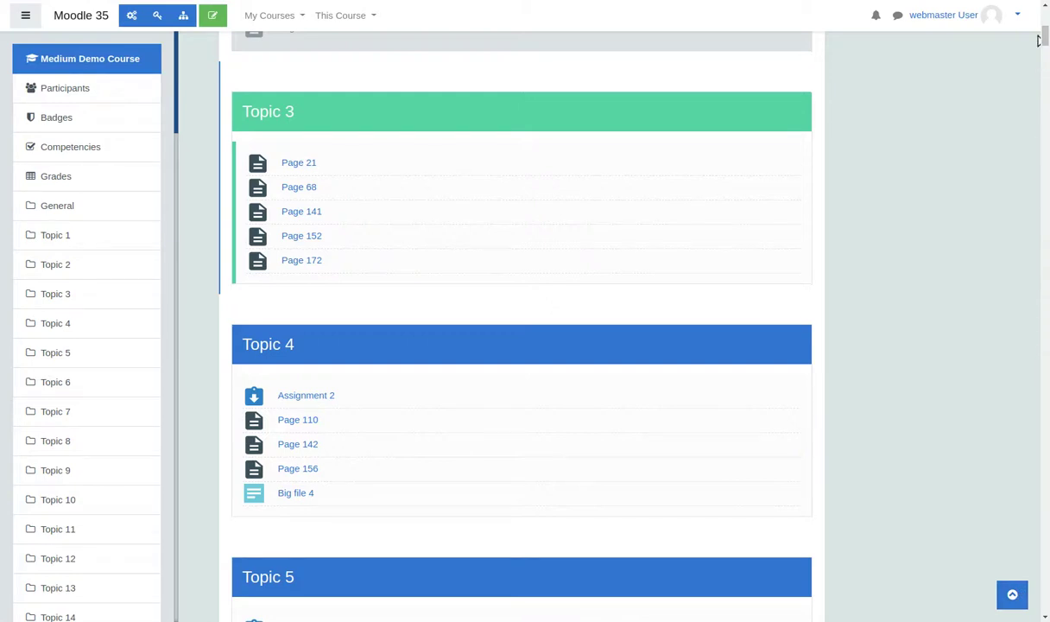
{"action": "left_click_drag", "start_coordinate": [1045, 36], "coordinate": [1044, 33]}
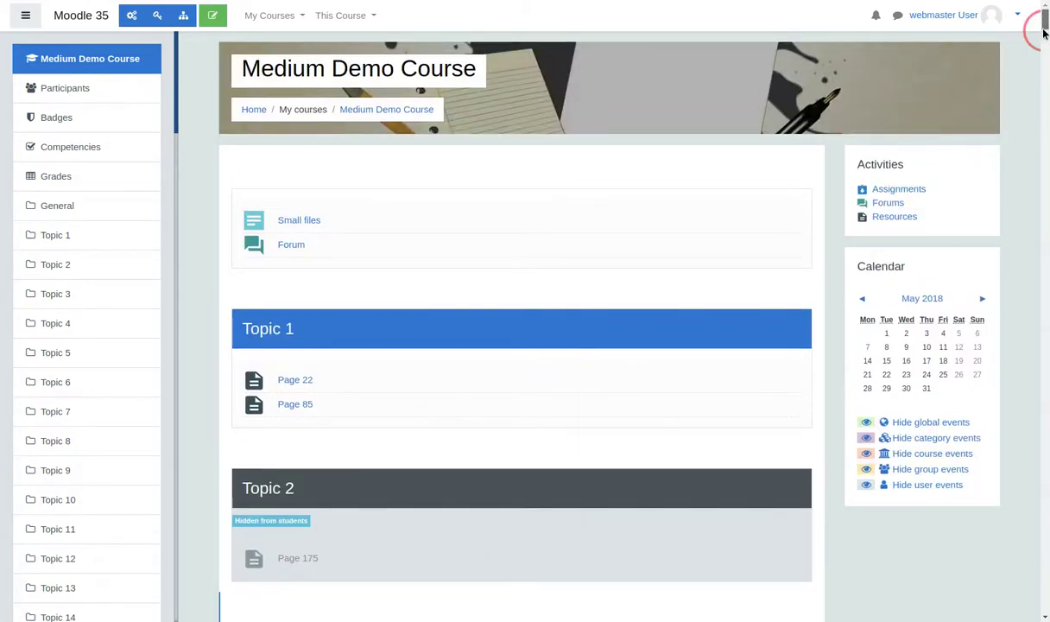